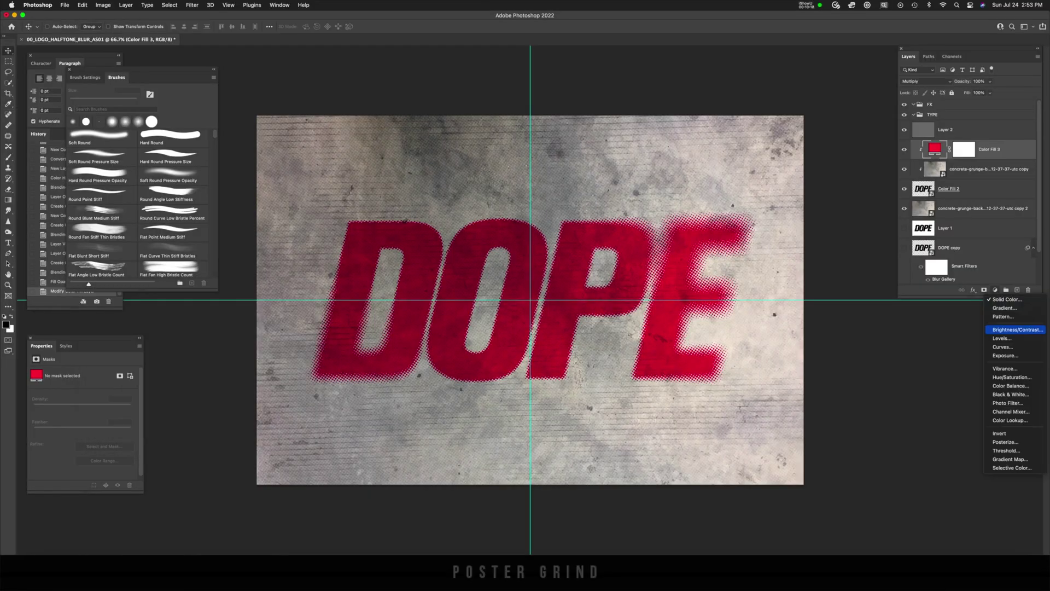
left_click(984, 331)
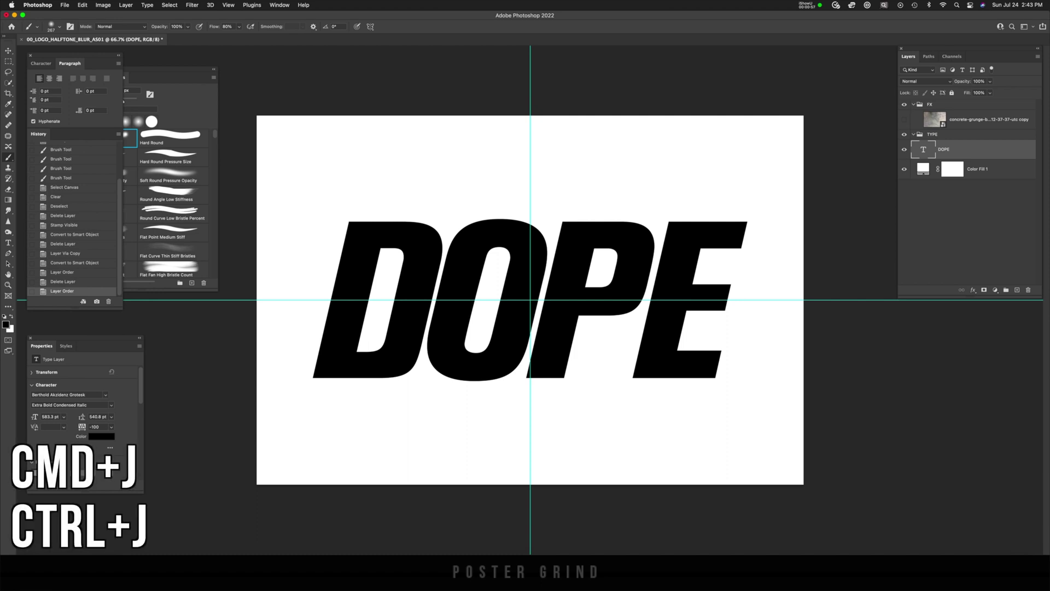
Step: Duplicate the DOPE text layer and convert the copy to a smart object
key("super+j")
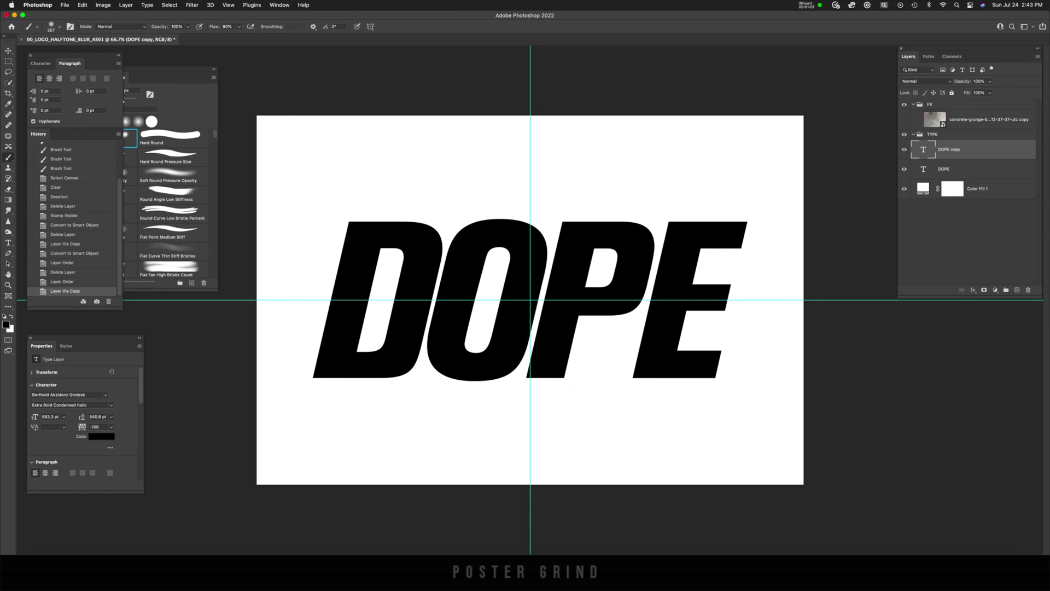
right_click(941, 148)
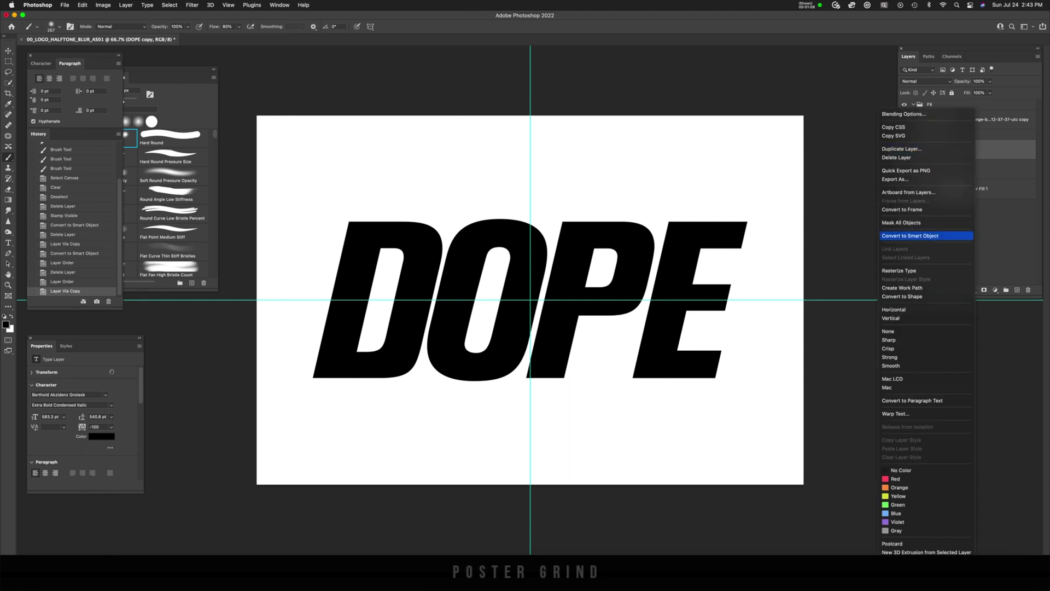
left_click(910, 235)
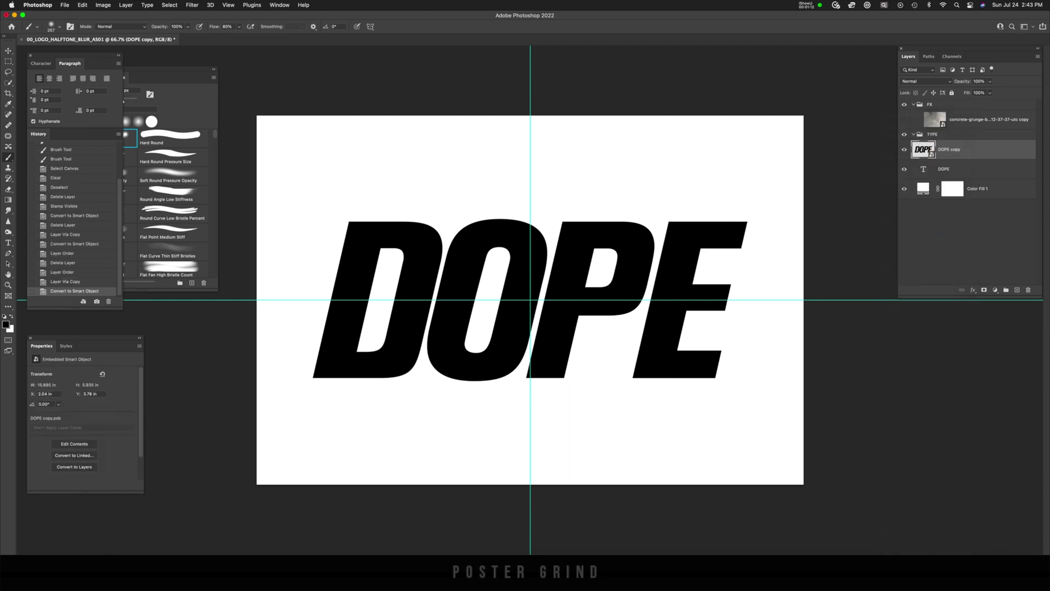
Step: Move the original DOPE text layer below the Color Fill 1 layer and hide it
left_click(957, 169)
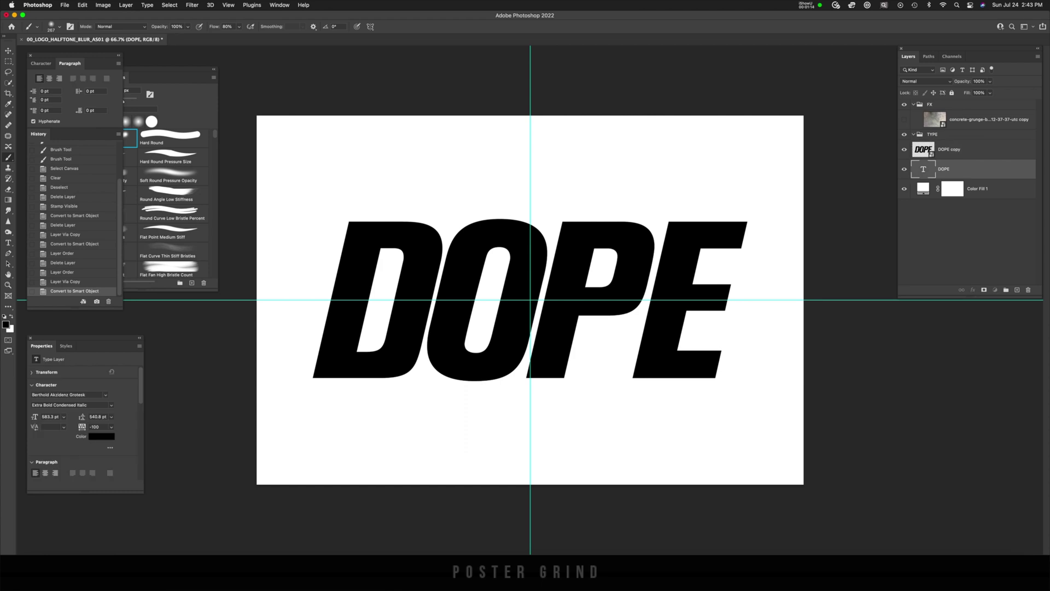
left_click_drag(957, 169, 957, 213)
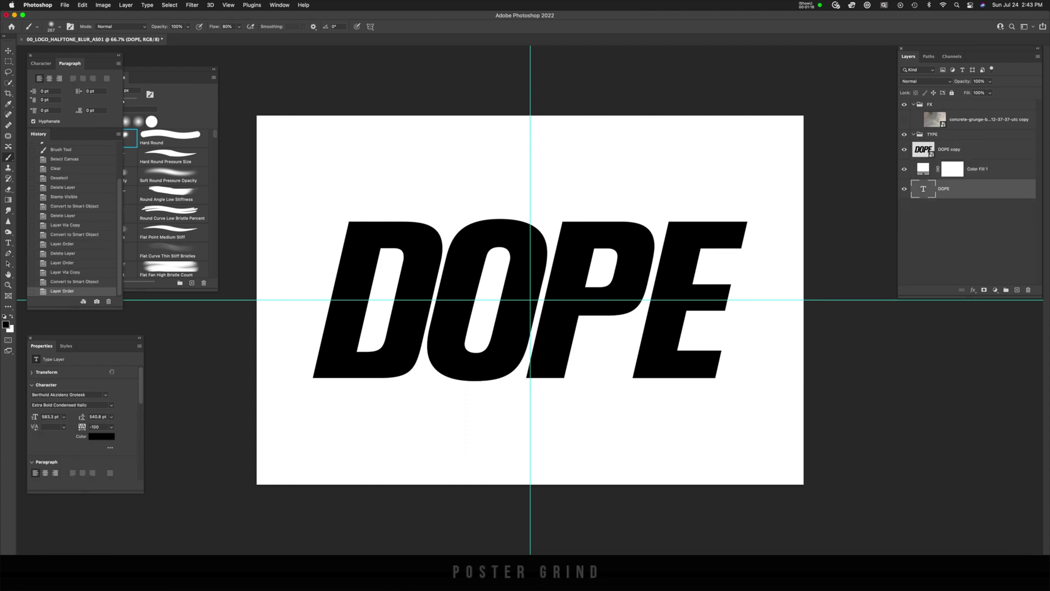
left_click(904, 188)
Step: Show the concrete grunge texture layer in the FX group to examine it, and hide it again
left_click(977, 120)
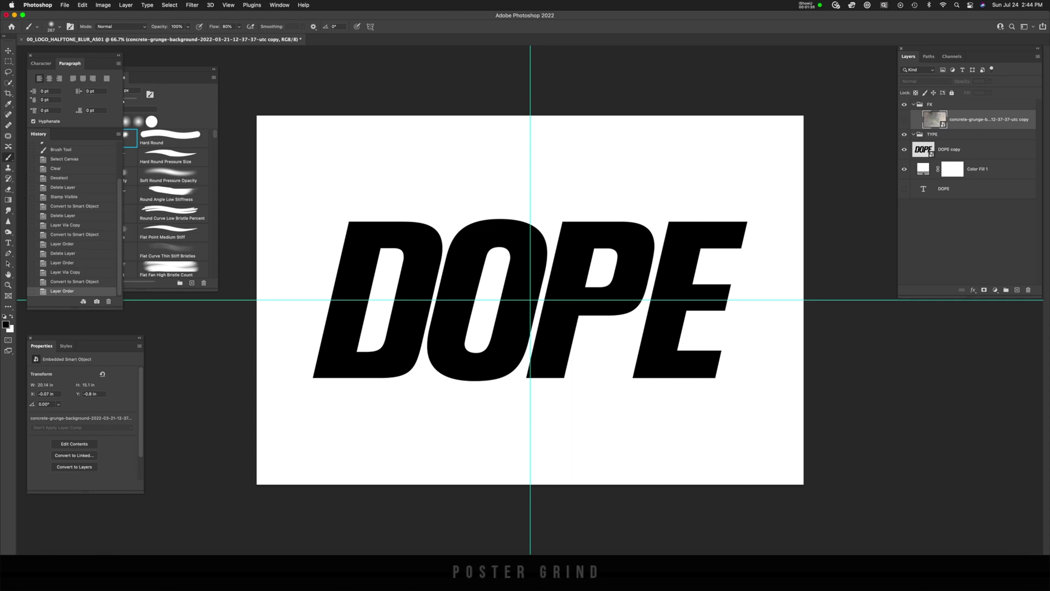
key("super+comma")
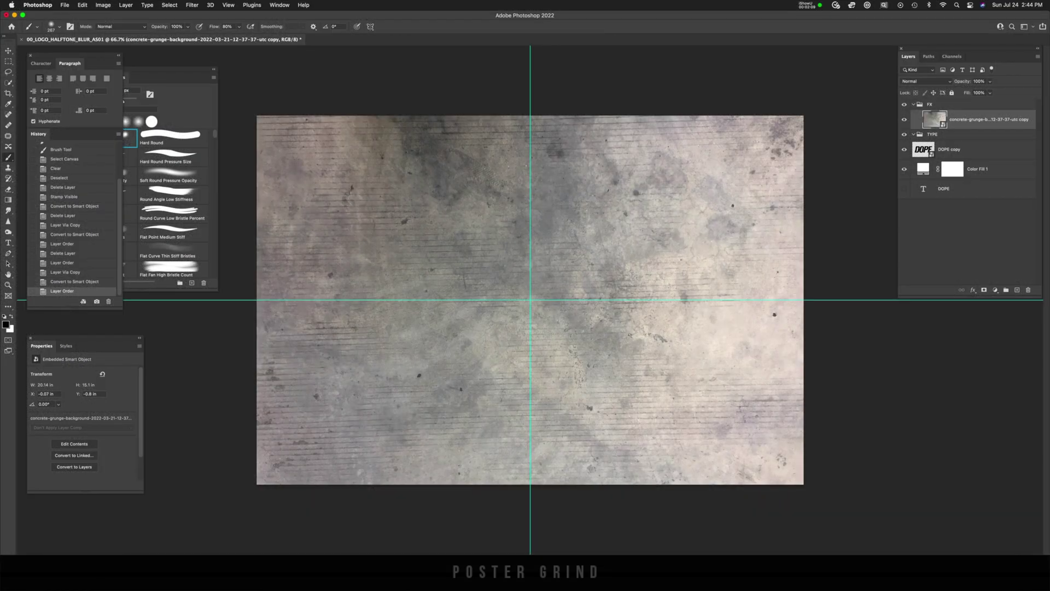
left_click(904, 119)
Step: Start a Field Blur on the DOPE copy layer and place the first pin on the lower D with about 48 px blur
left_click(968, 149)
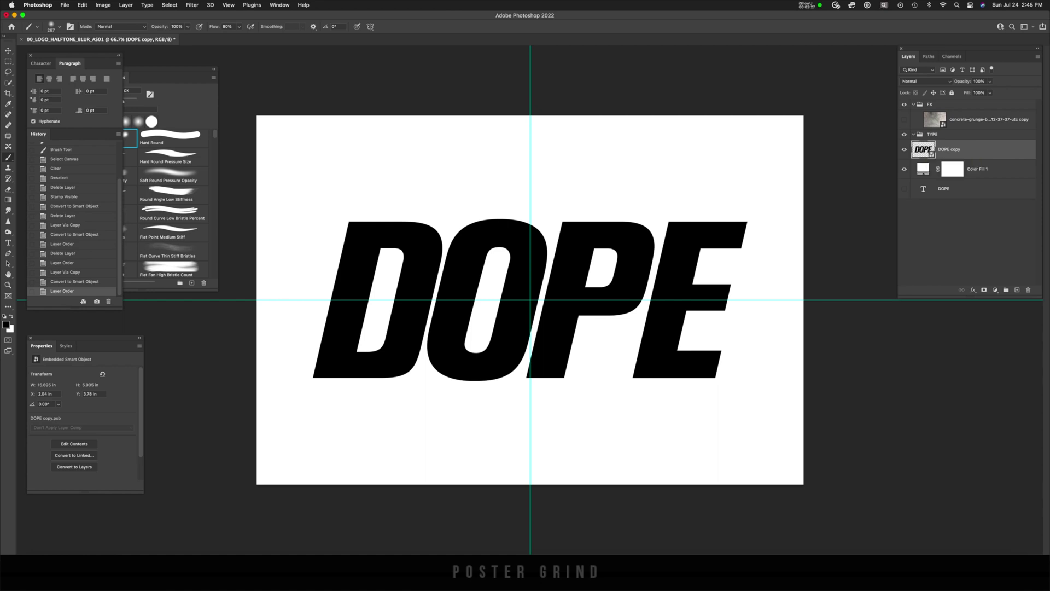
left_click(191, 5)
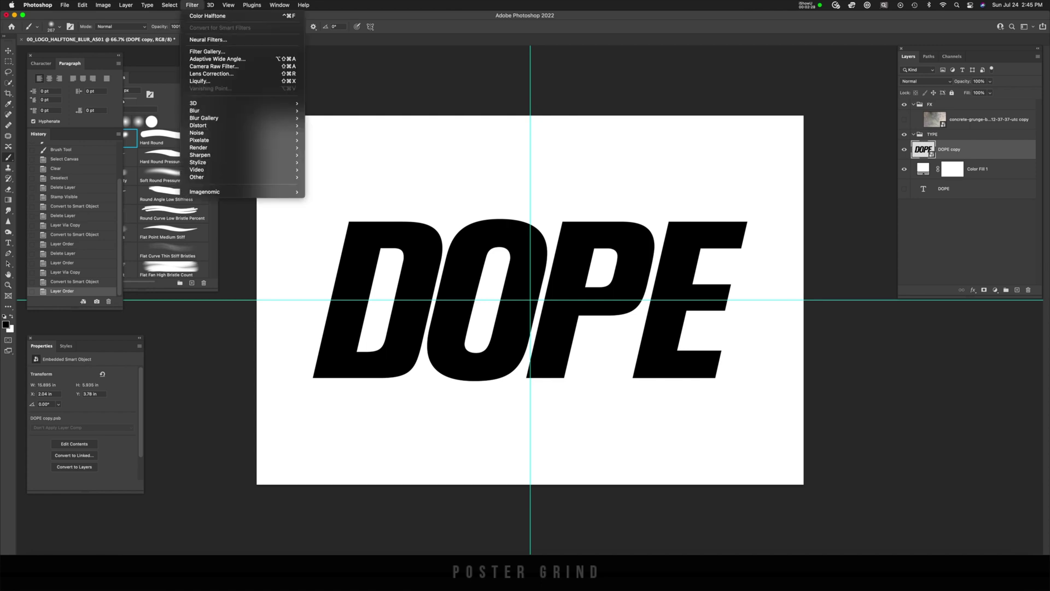
mouse_move(208, 118)
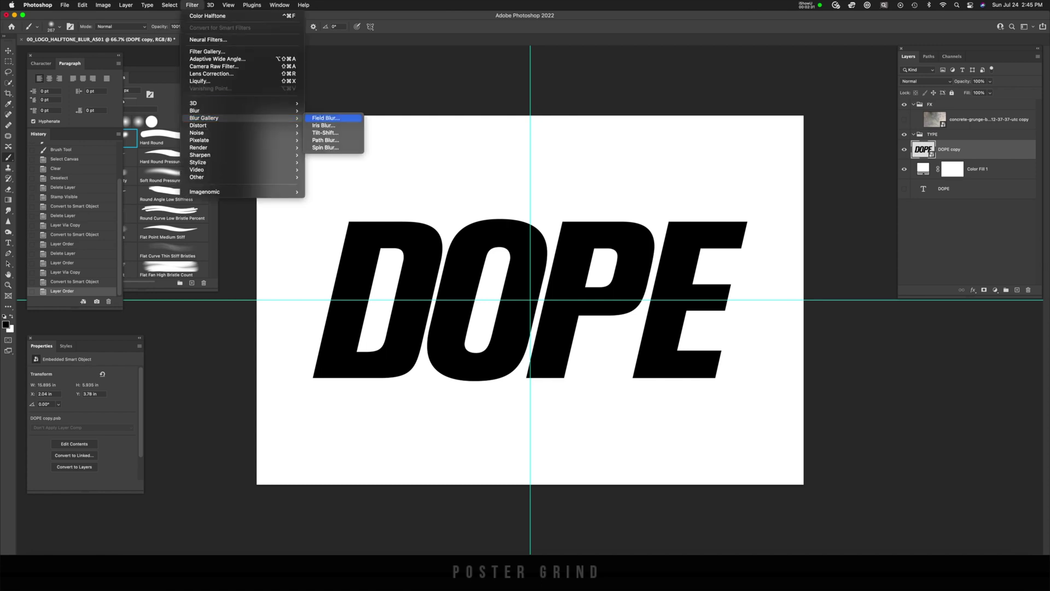
left_click(328, 118)
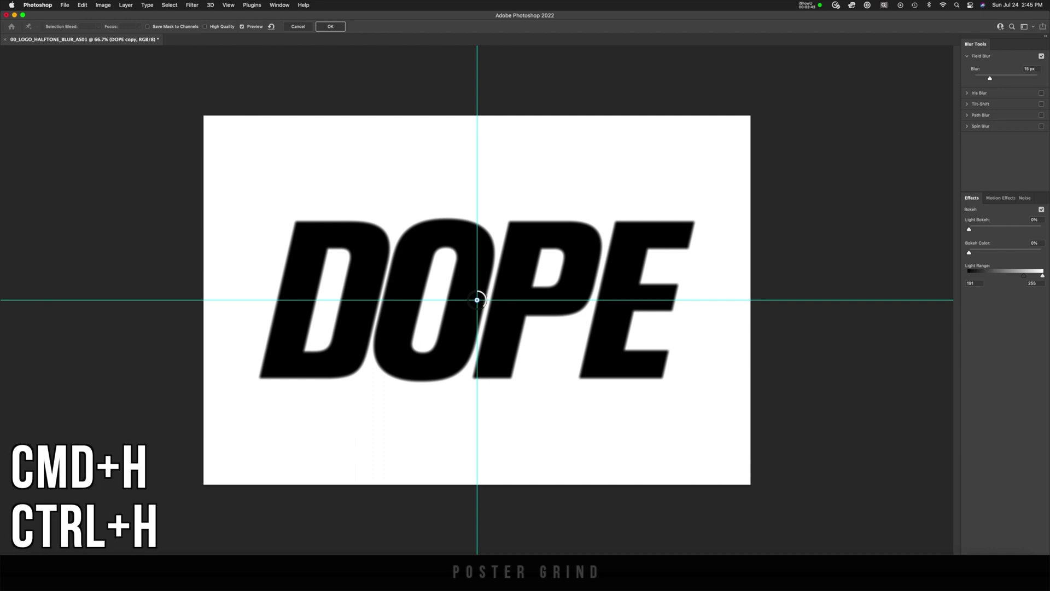
left_click_drag(481, 300, 477, 298)
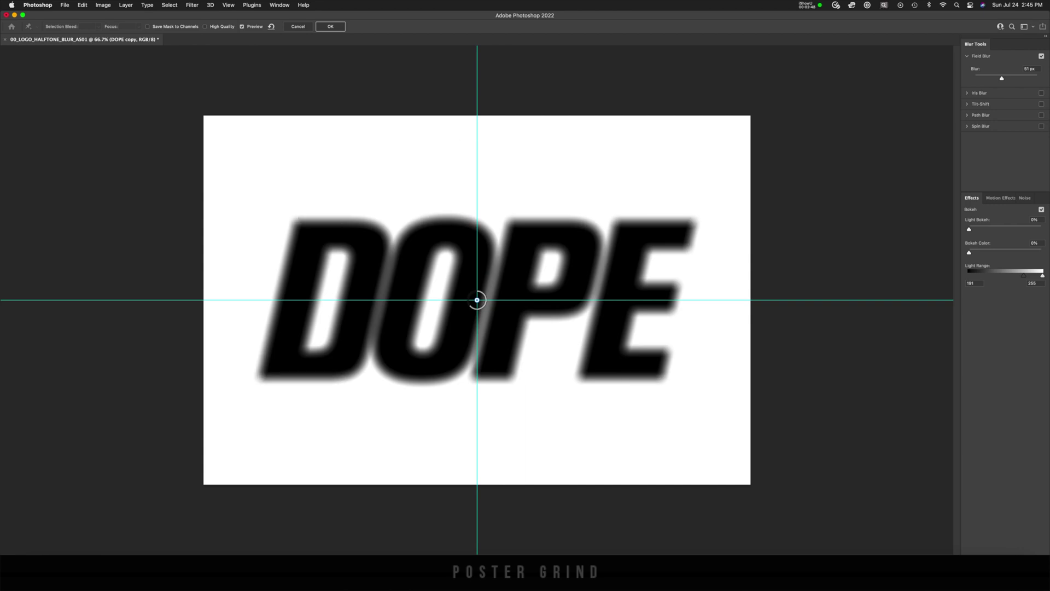
left_click_drag(469, 306, 283, 360)
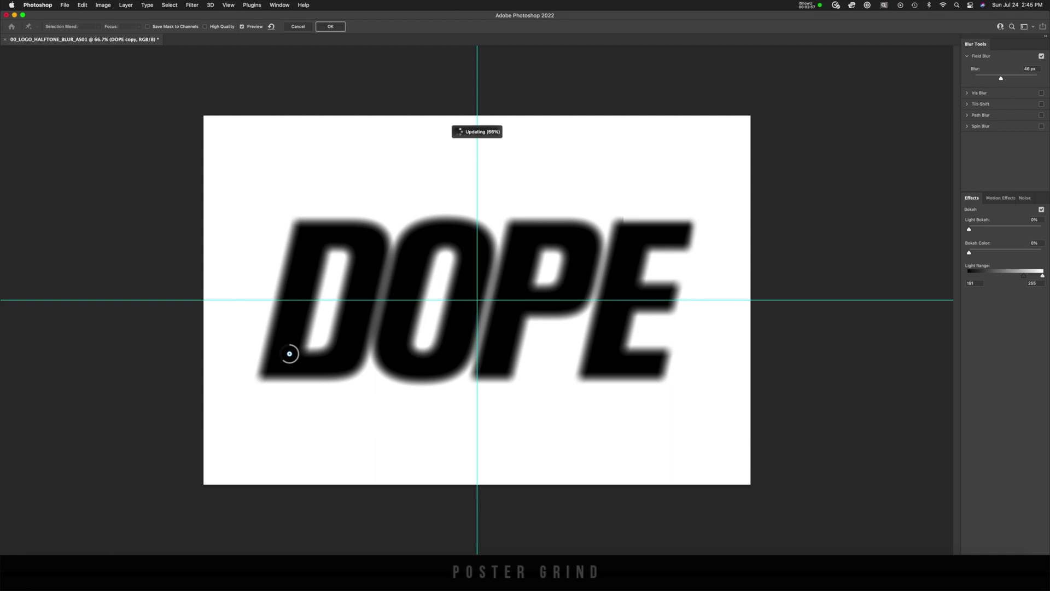
Step: Add field blur pins on the O at 3 px, the upper E, the P and the upper D, and apply the filter
left_click(433, 294)
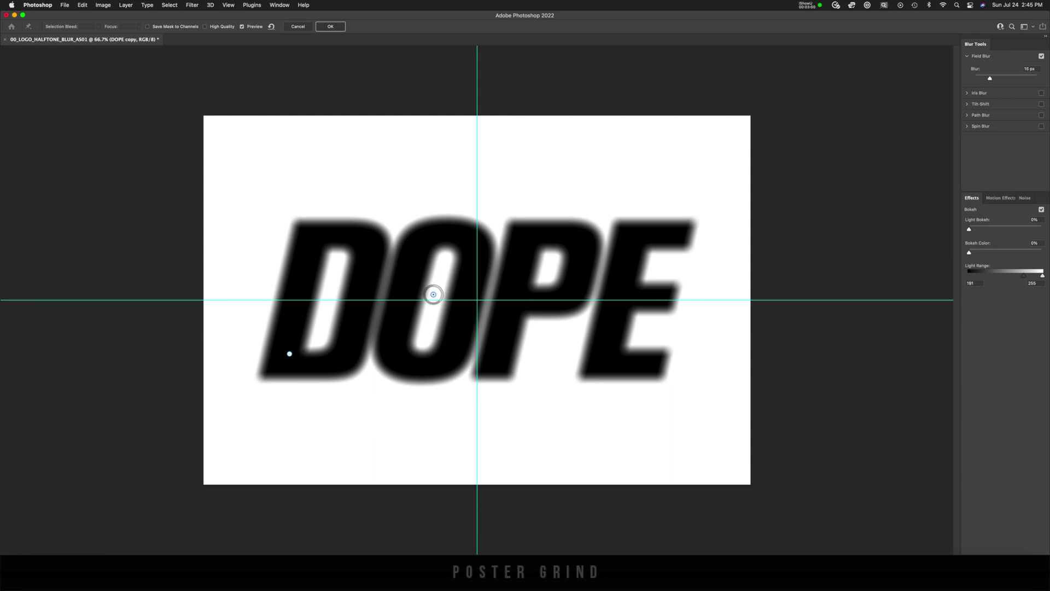
left_click_drag(433, 294, 431, 295)
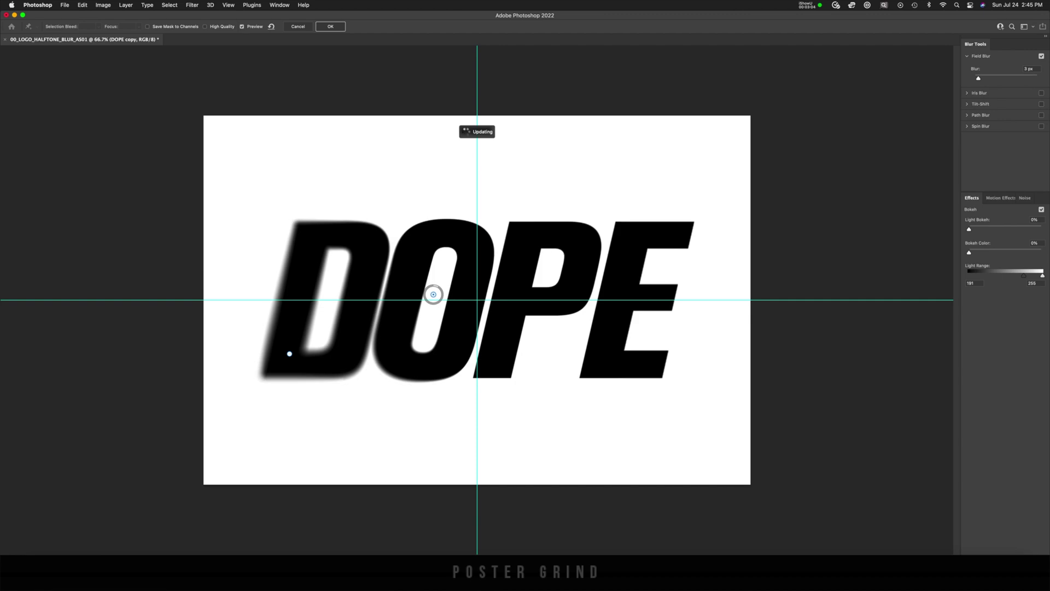
left_click(686, 227)
left_click(543, 298)
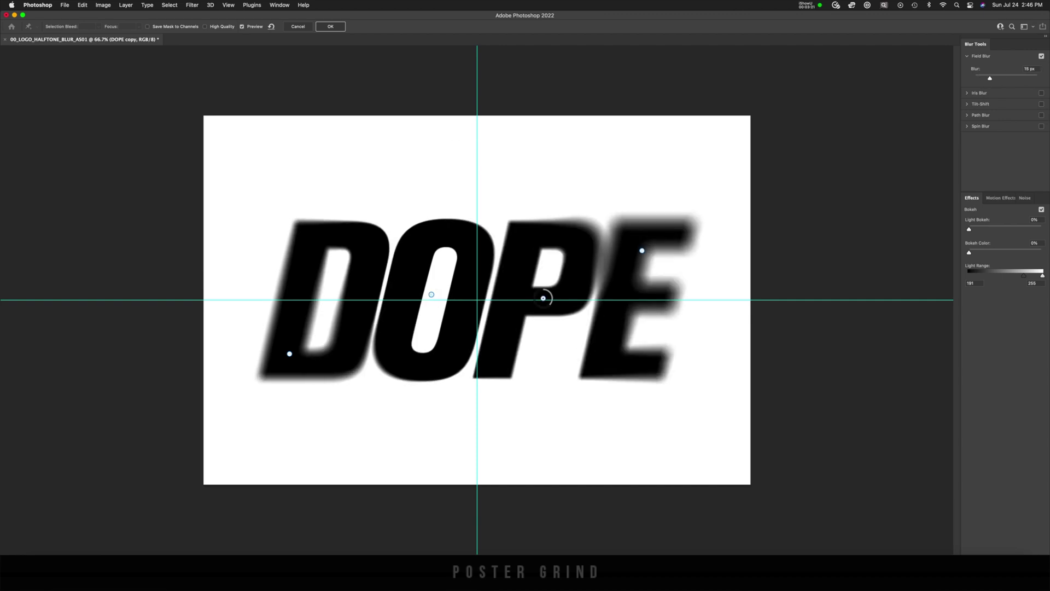
left_click_drag(642, 250, 652, 247)
left_click(347, 241)
left_click_drag(353, 235, 348, 233)
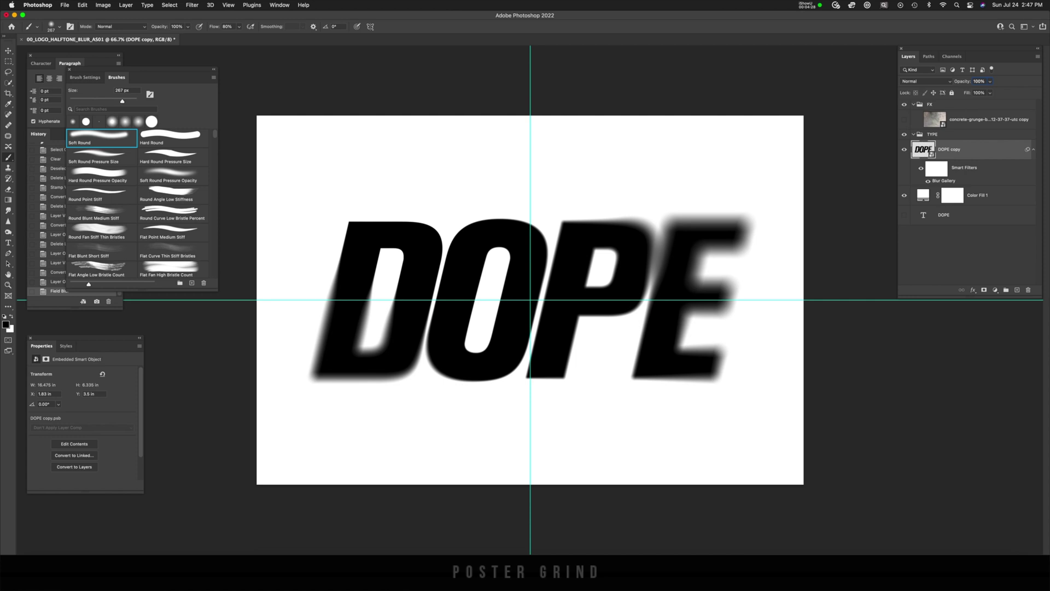
Step: Stamp the visible layers into a new layer and apply Color Halftone with max radius 12 and all channel angles at 35
key("super+alt+shift+e")
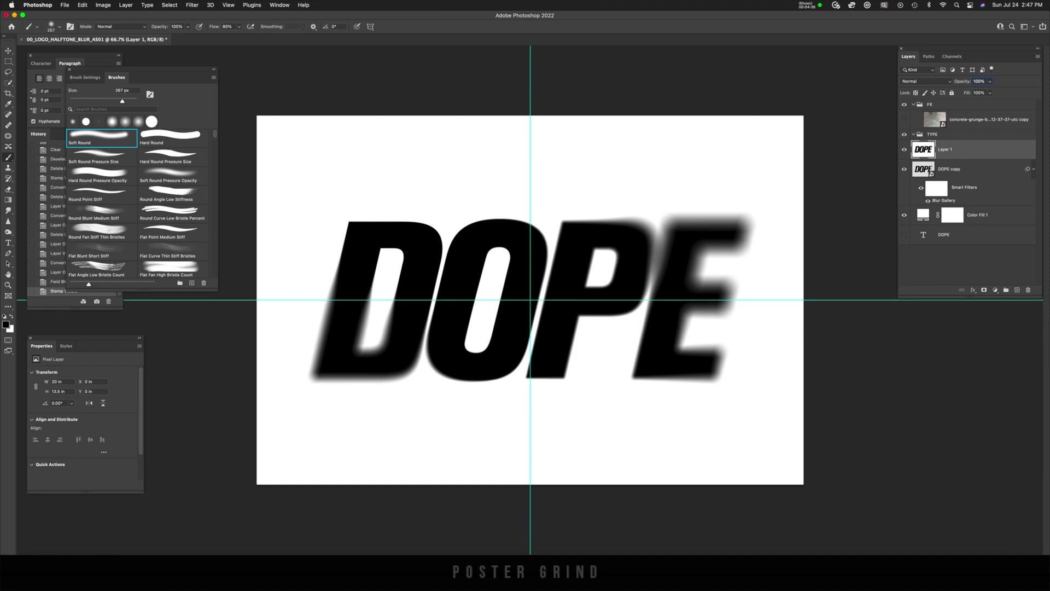
left_click(192, 5)
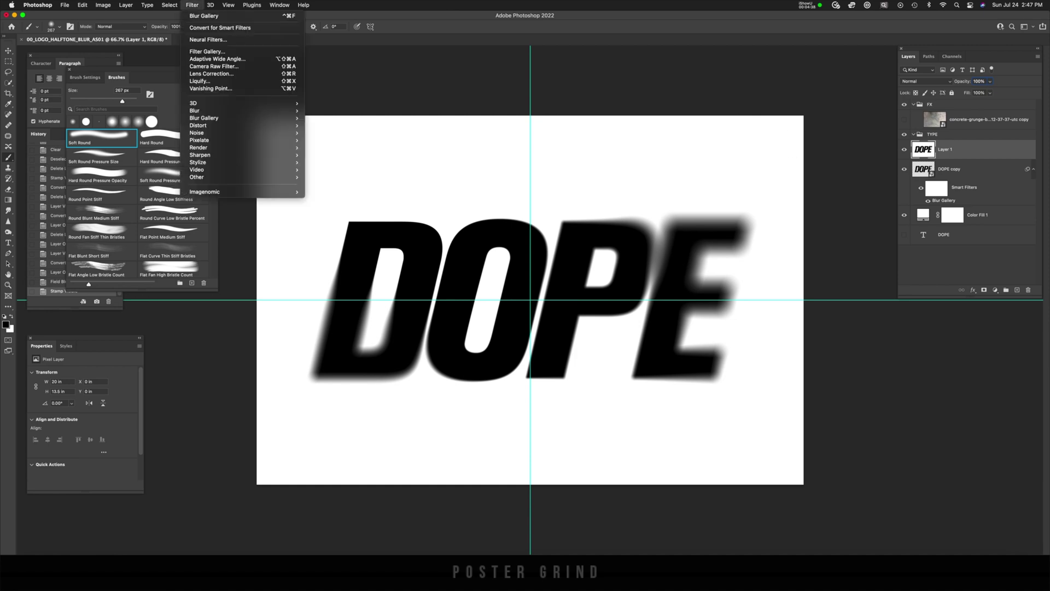
mouse_move(208, 140)
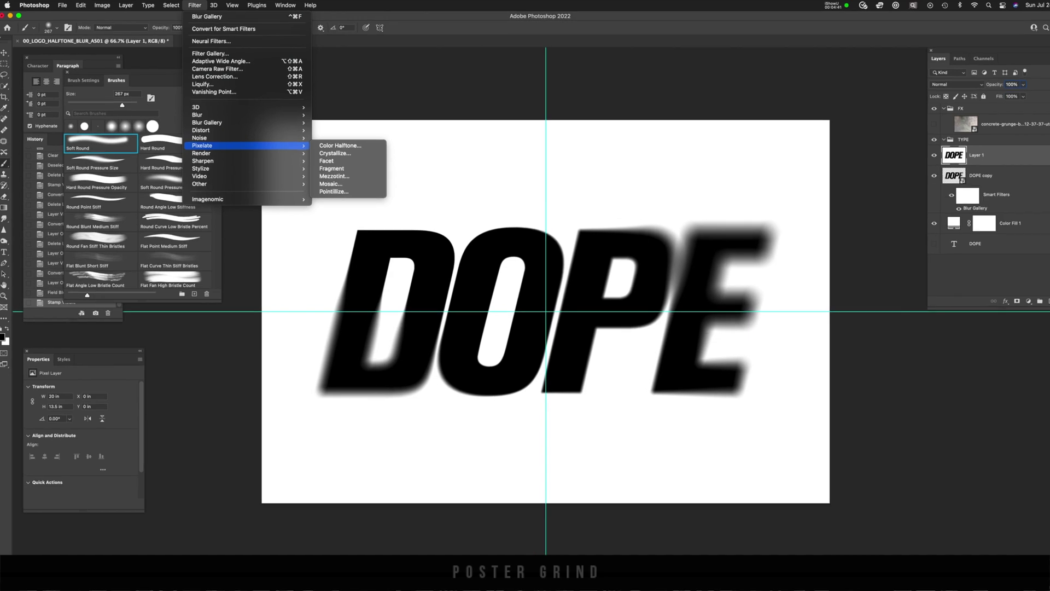
left_click(340, 146)
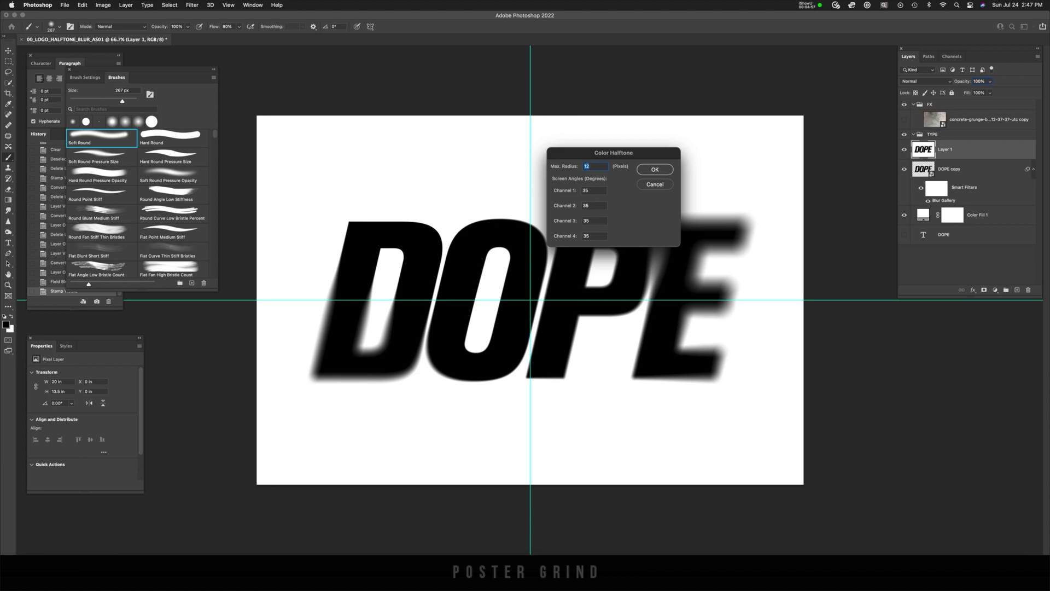
key("Return")
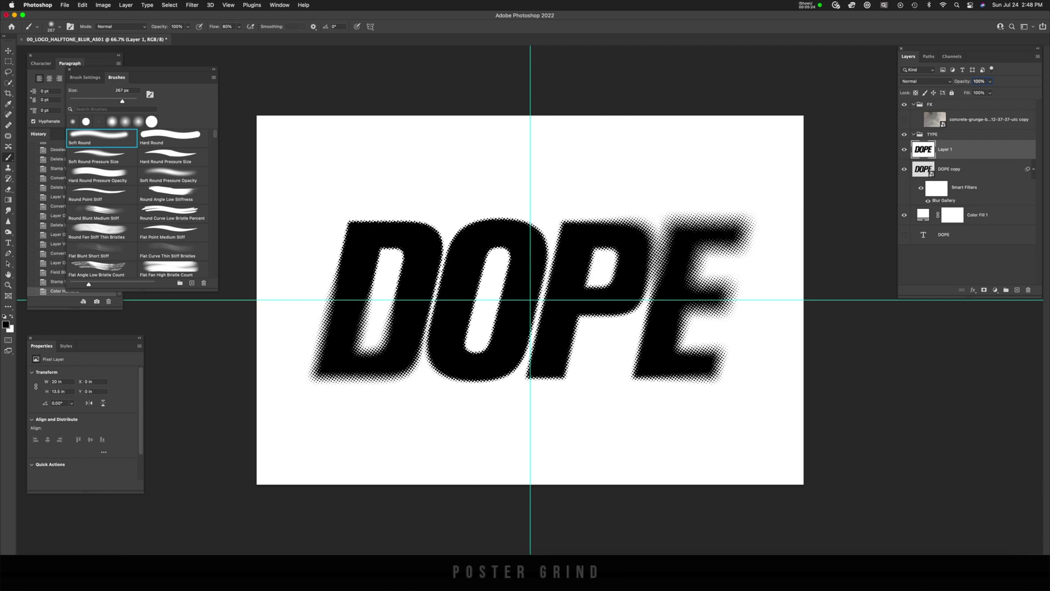
Step: Select the black halftone lettering on Layer 1 using Color Range with sampled colors and fuzziness 200
left_click(170, 5)
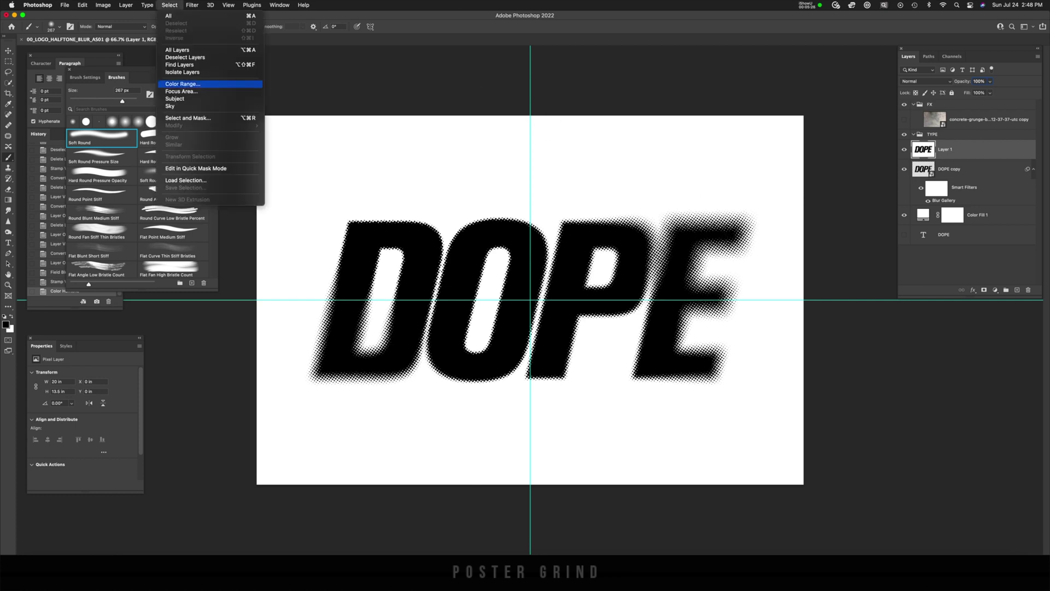
left_click(183, 83)
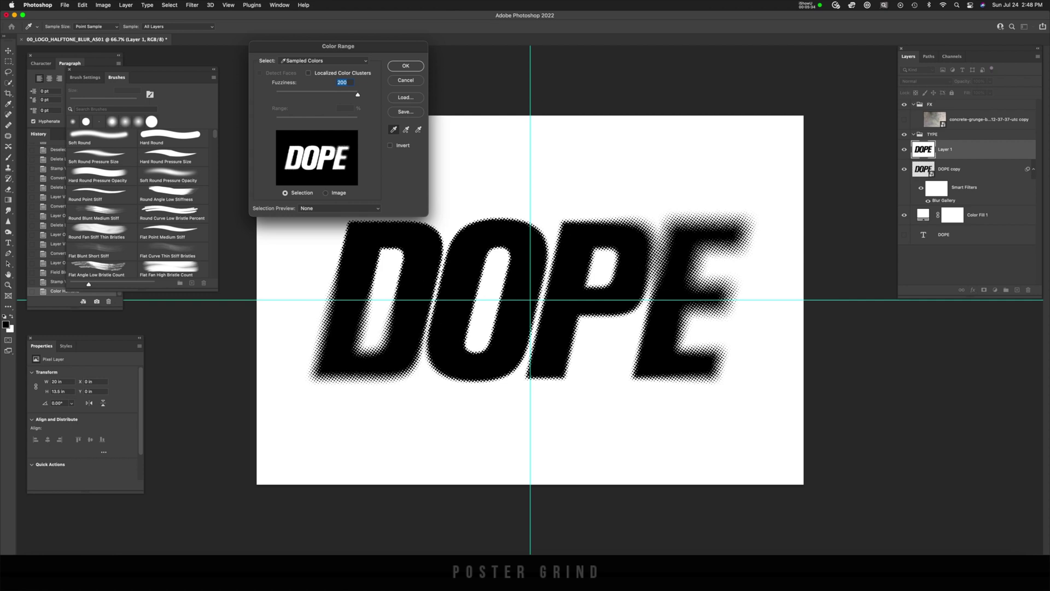
key("Return")
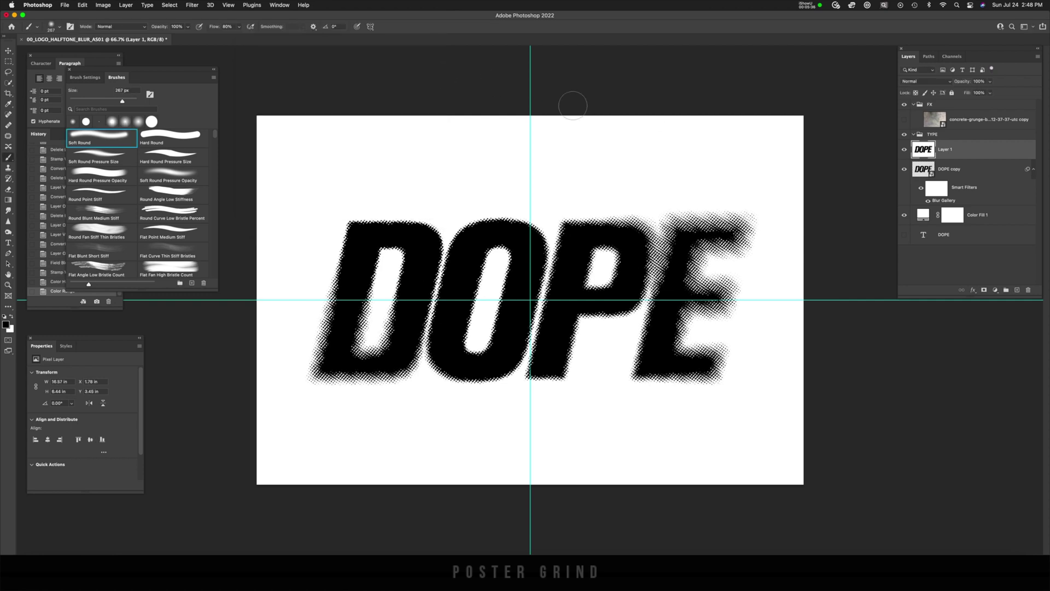
key("b")
Step: Create a solid color fill layer in black (000000) from the selection and convert it to a smart object
left_click(995, 290)
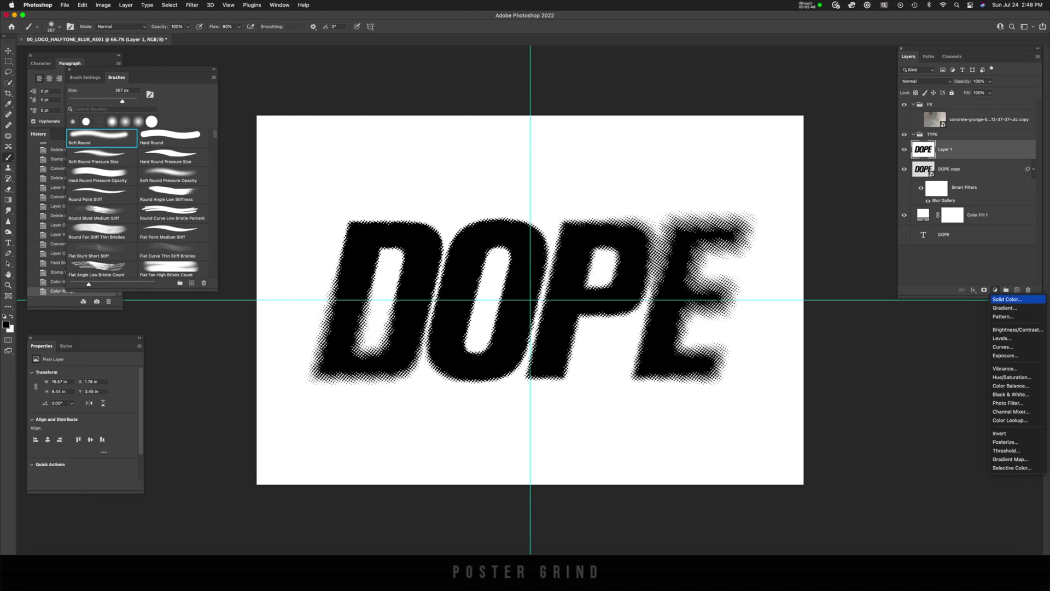
left_click(1006, 299)
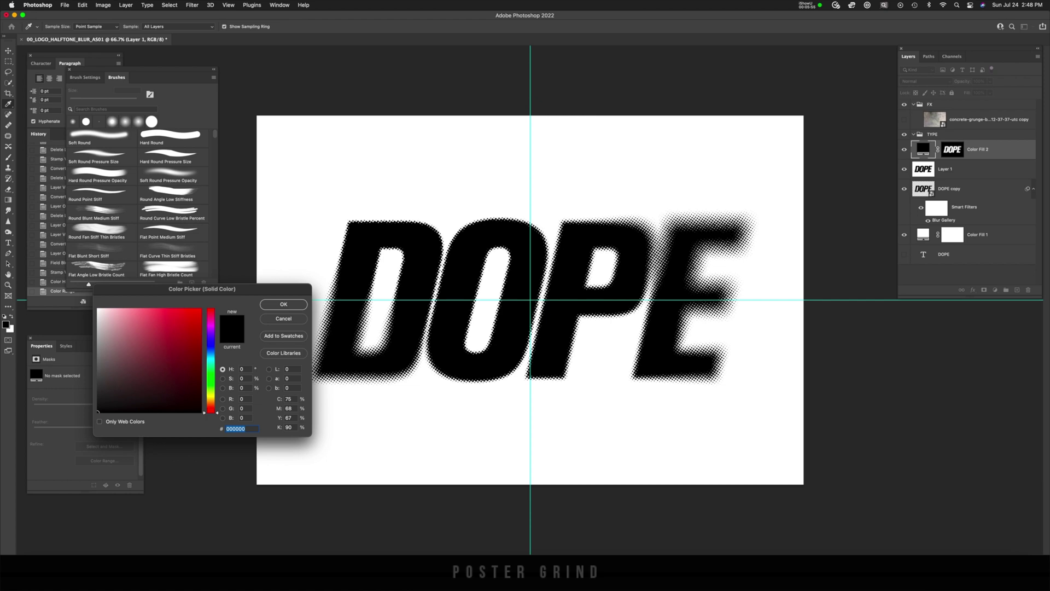
key("Return")
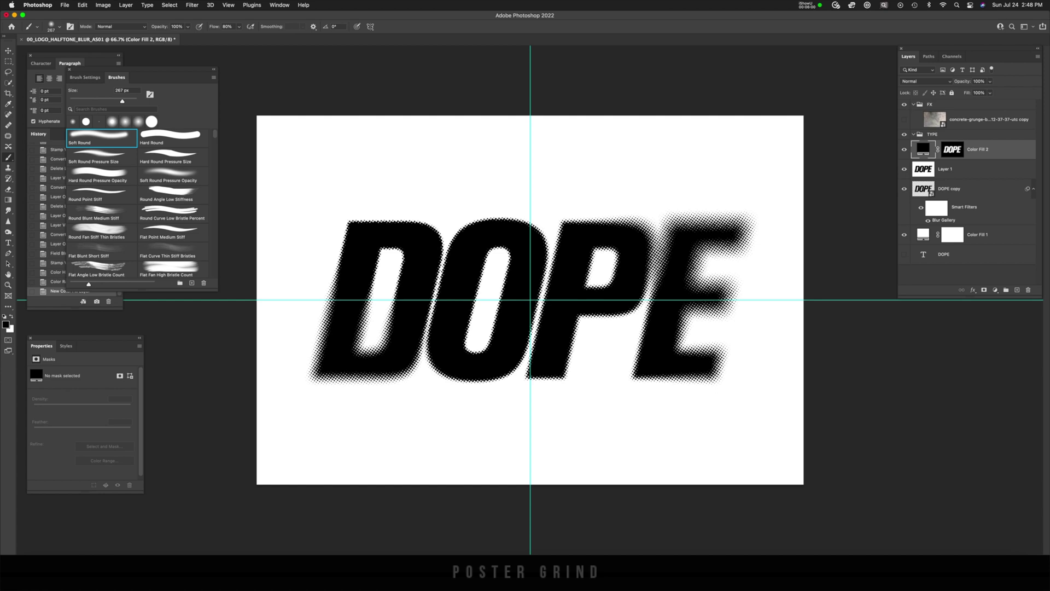
right_click(905, 141)
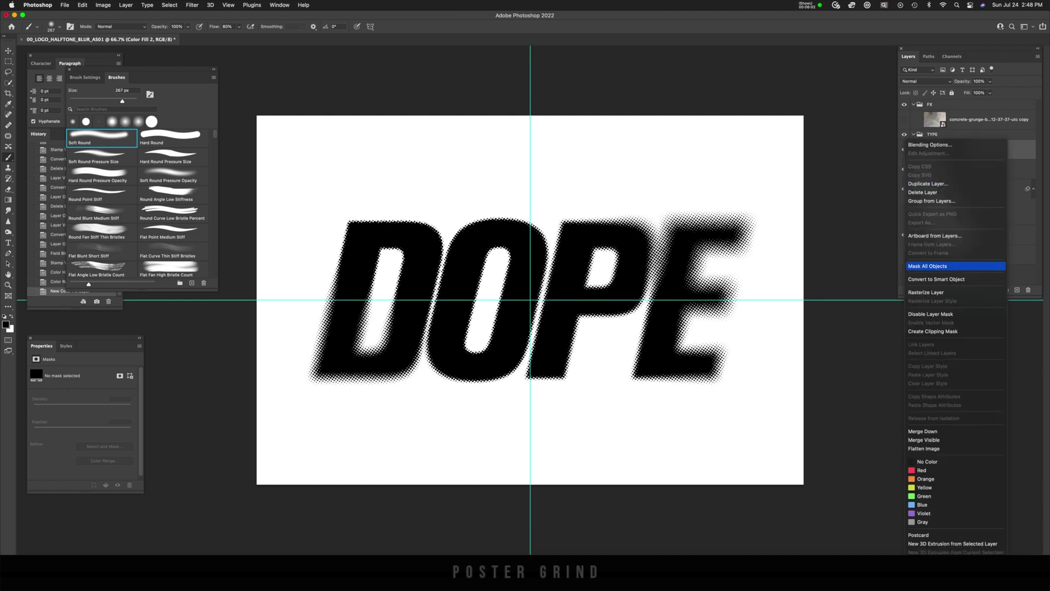
left_click(936, 279)
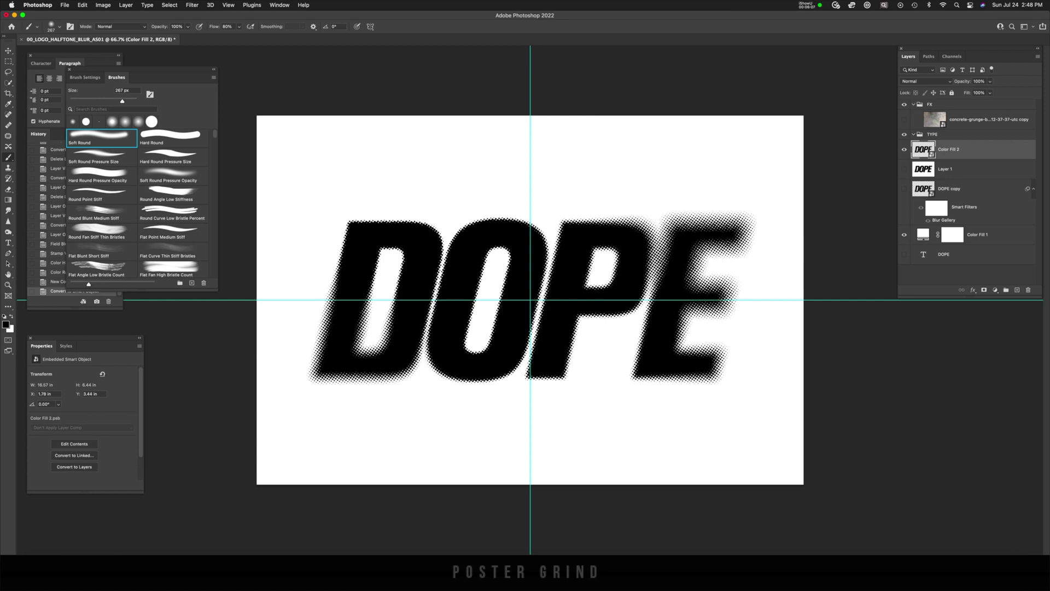
Step: Create a new layer above Color Fill 2 in Overlay mode, filled with the Overlay-neutral 50% gray
key("v")
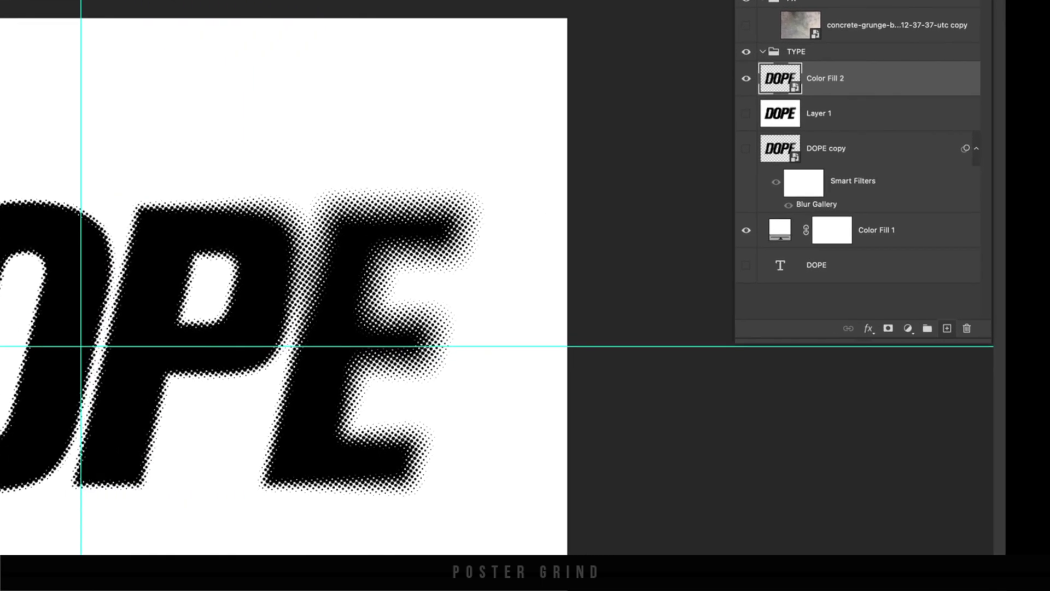
left_click(958, 322, "alt")
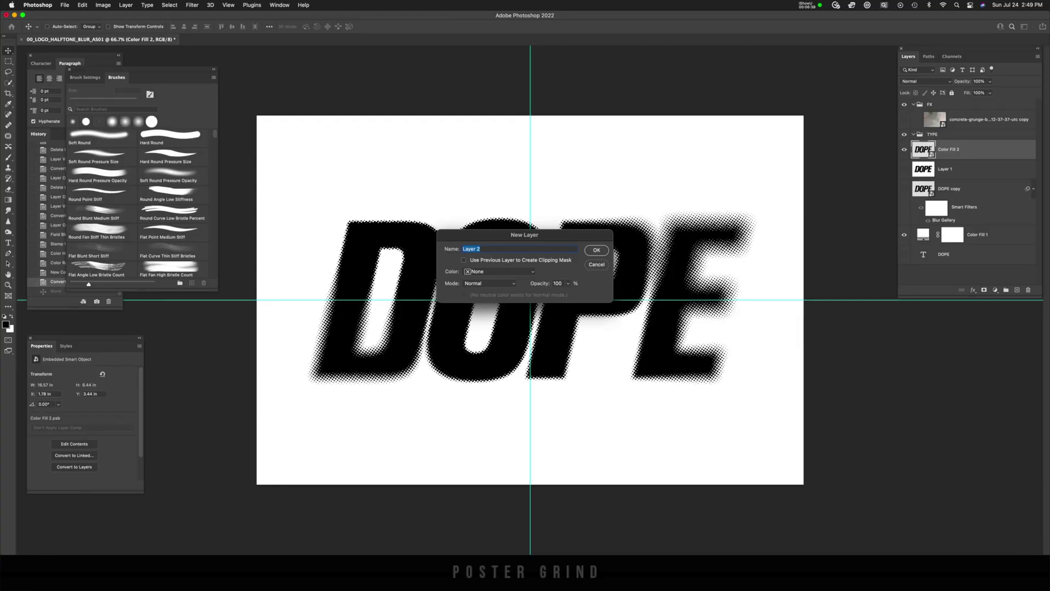
left_click(489, 283)
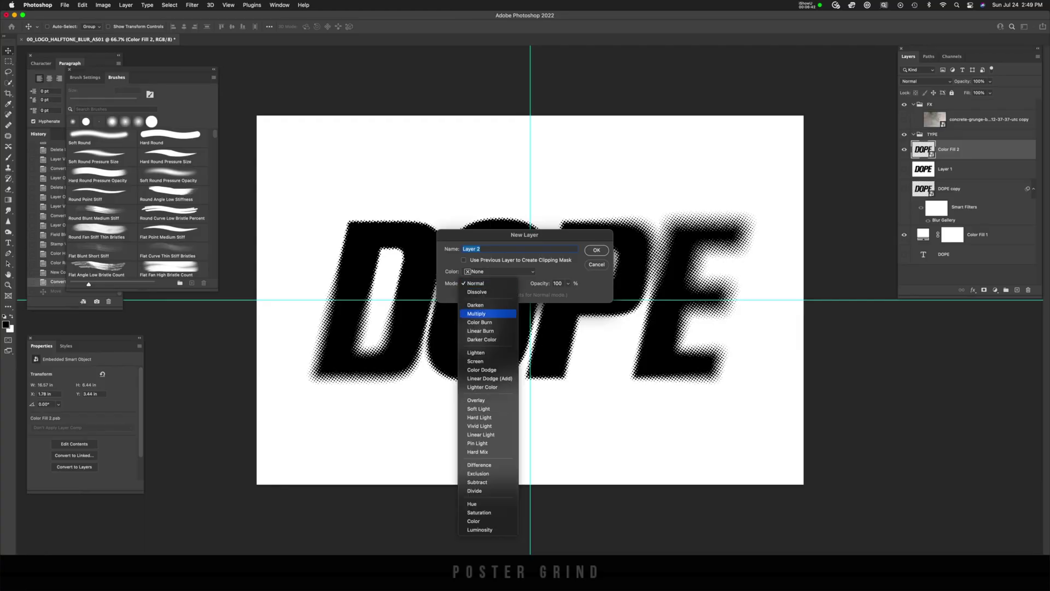
left_click(486, 400)
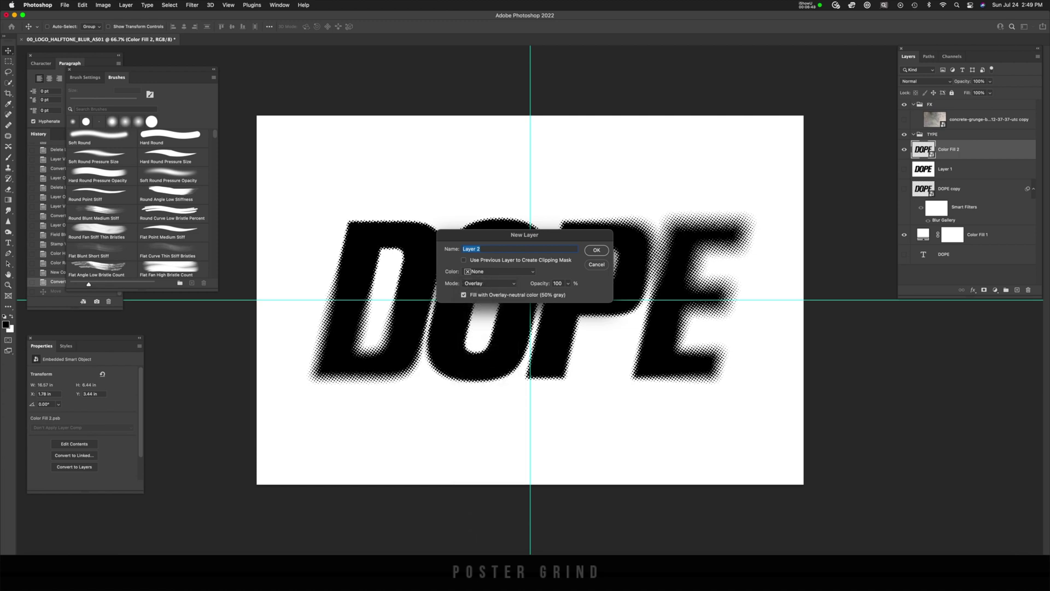
key("Return")
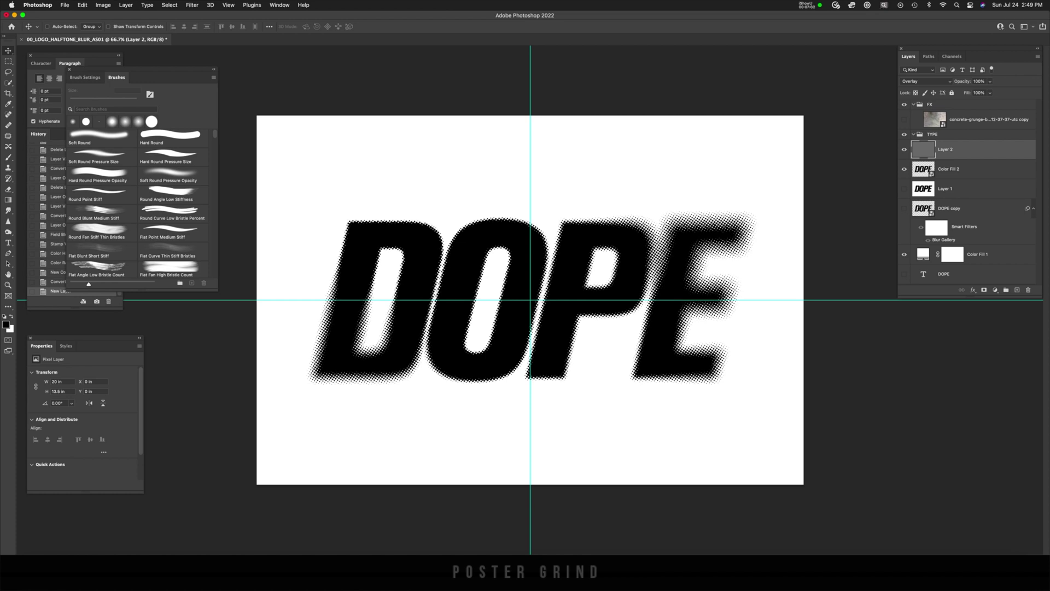
Step: Apply Color Halftone to the gray layer with max radius 12 and all channel angles at 35
left_click(192, 4)
mouse_move(208, 140)
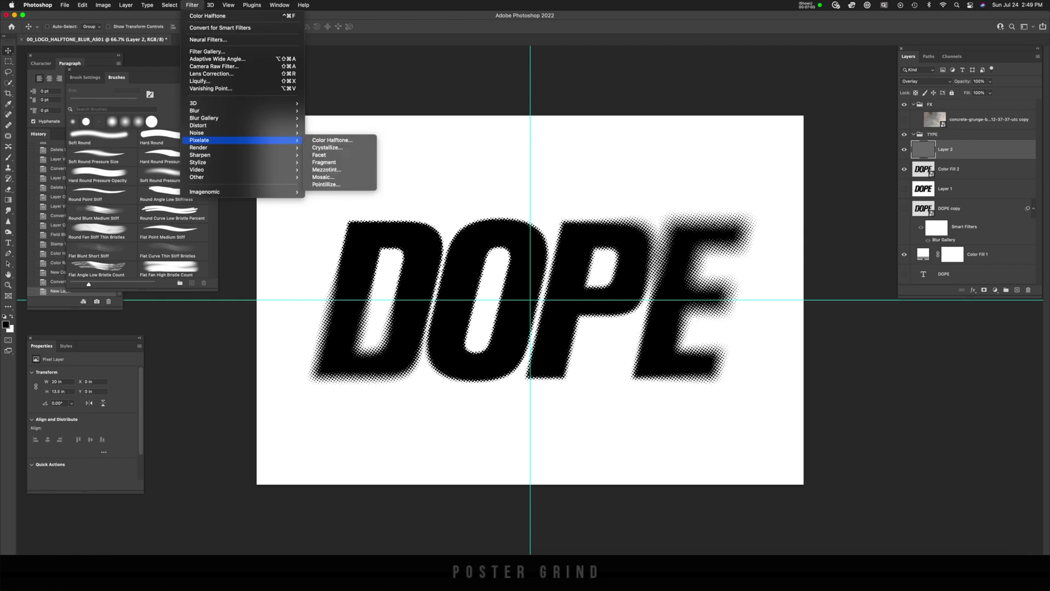
left_click(332, 140)
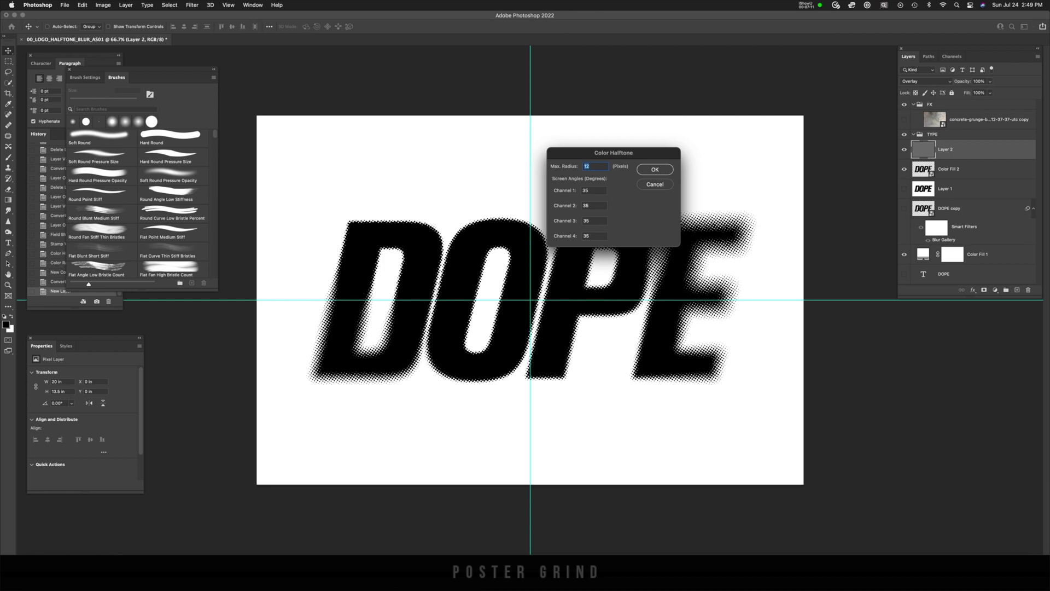
key("Return")
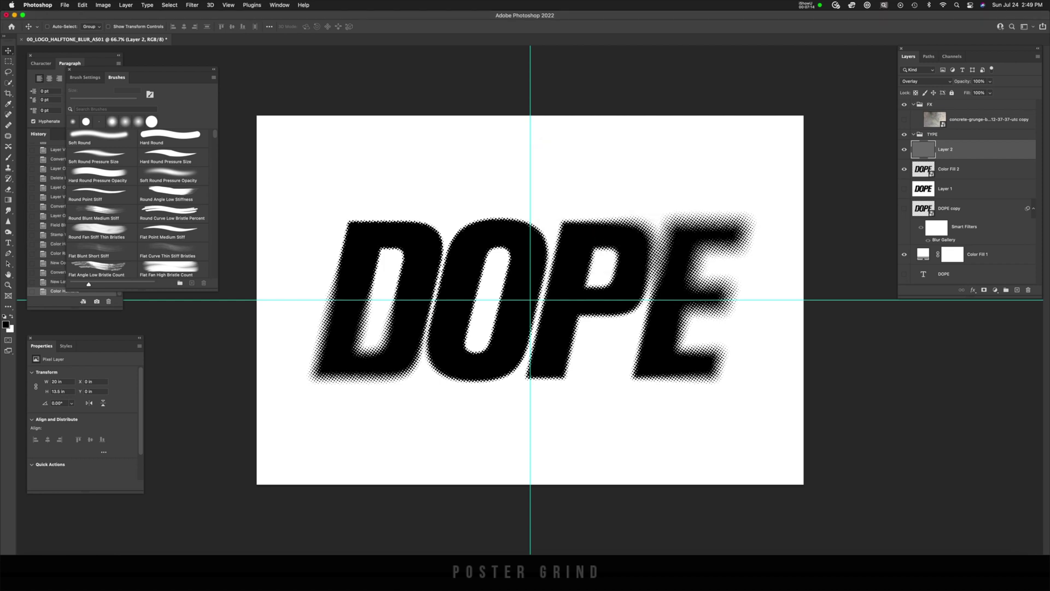
Step: Set the halftone pattern layer's blend mode to Normal and hide the layer
left_click(926, 81)
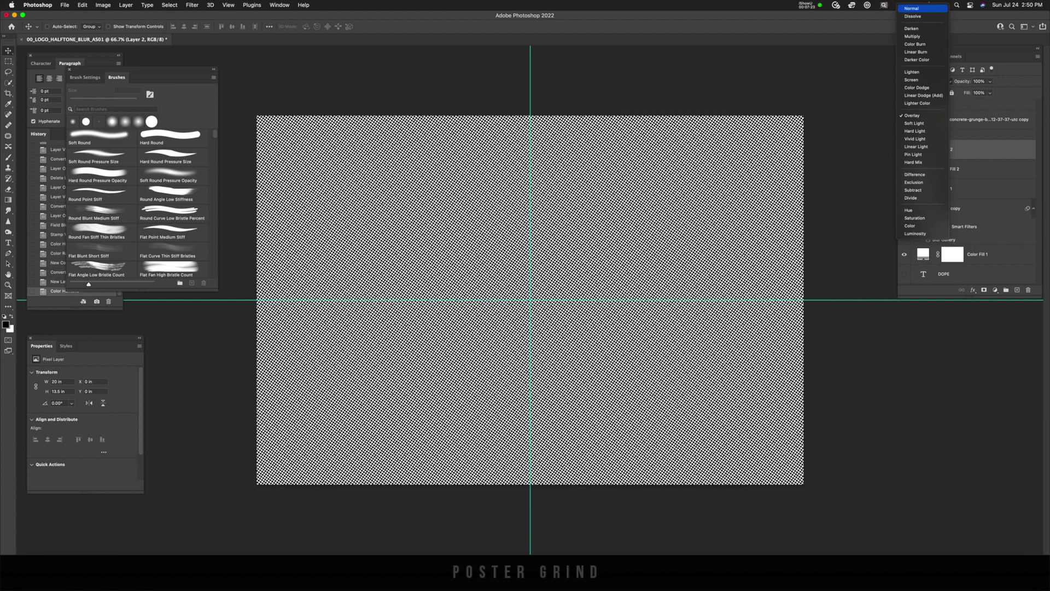
left_click(912, 8)
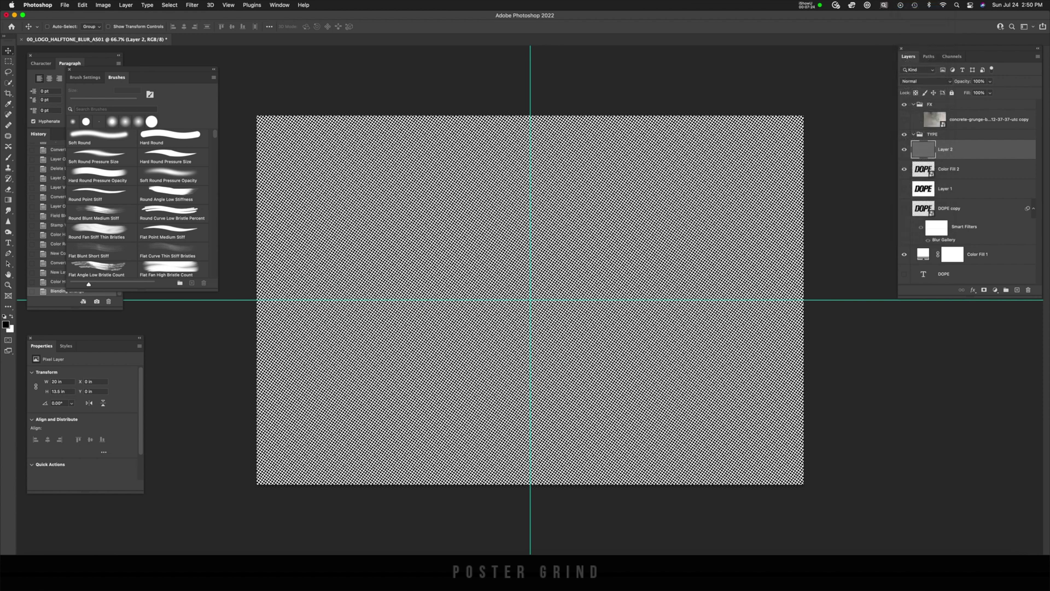
key("super+comma")
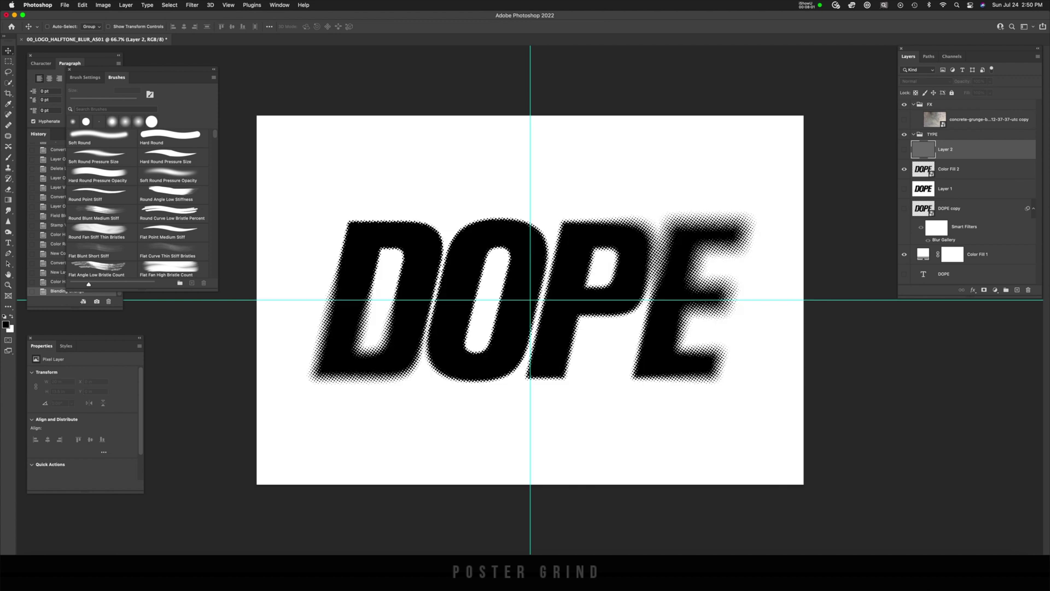
Step: Move the concrete grunge texture directly above Color Fill 2 and clip it to the lettering
left_click(989, 119)
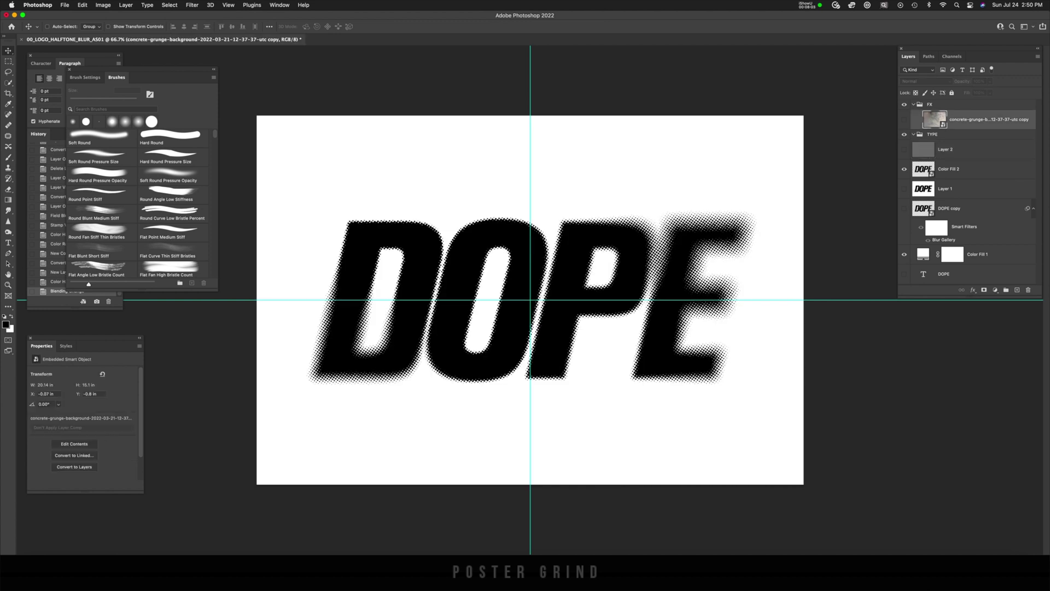
left_click_drag(979, 119, 979, 160)
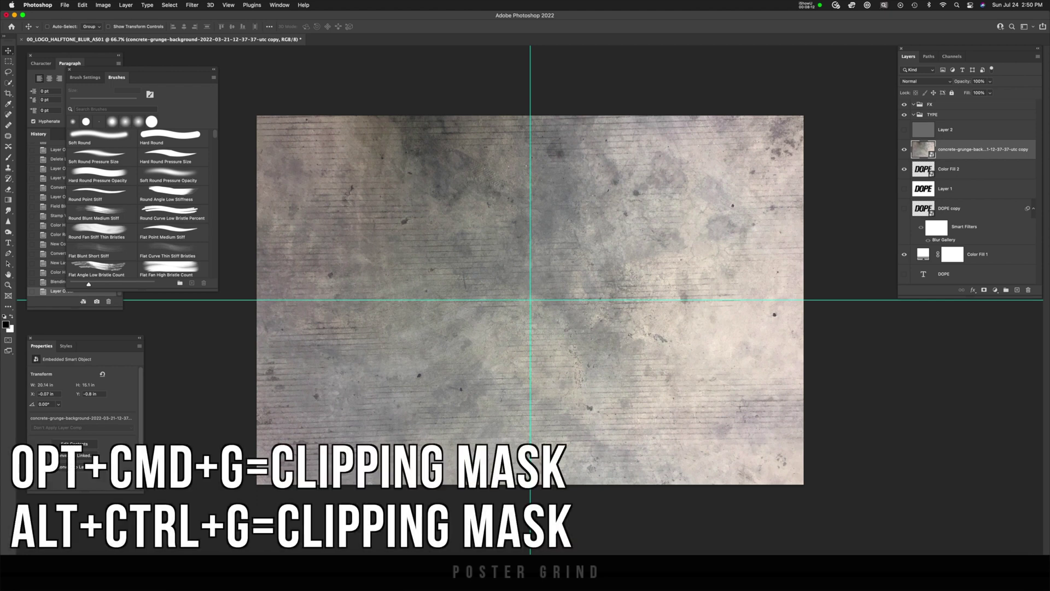
key("alt+super+g")
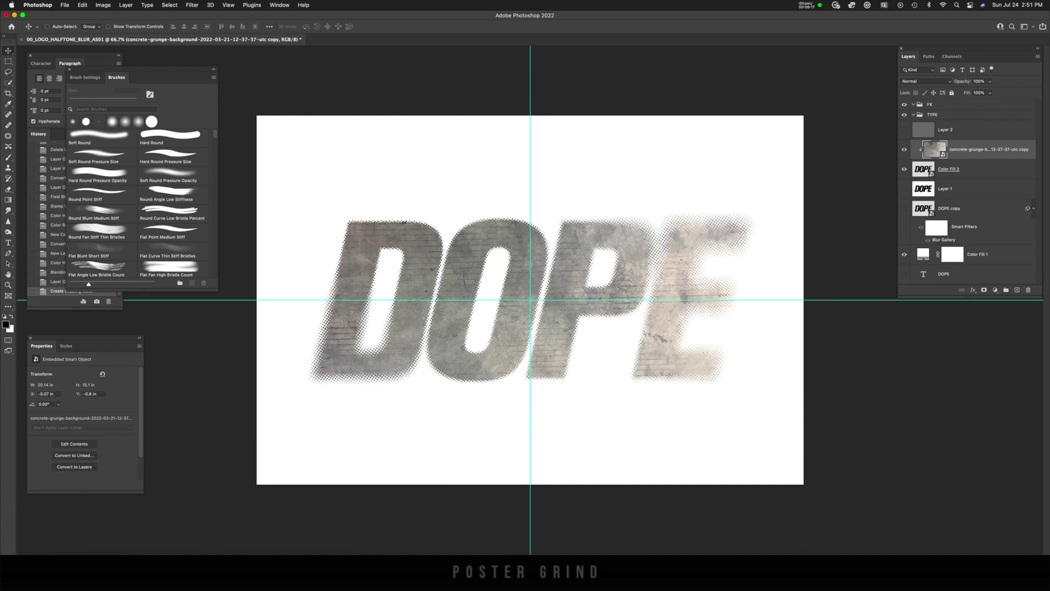
Step: Add a red (ff0000) solid color fill above the concrete texture, clipped to the lettering and blended with Multiply
left_click(964, 129)
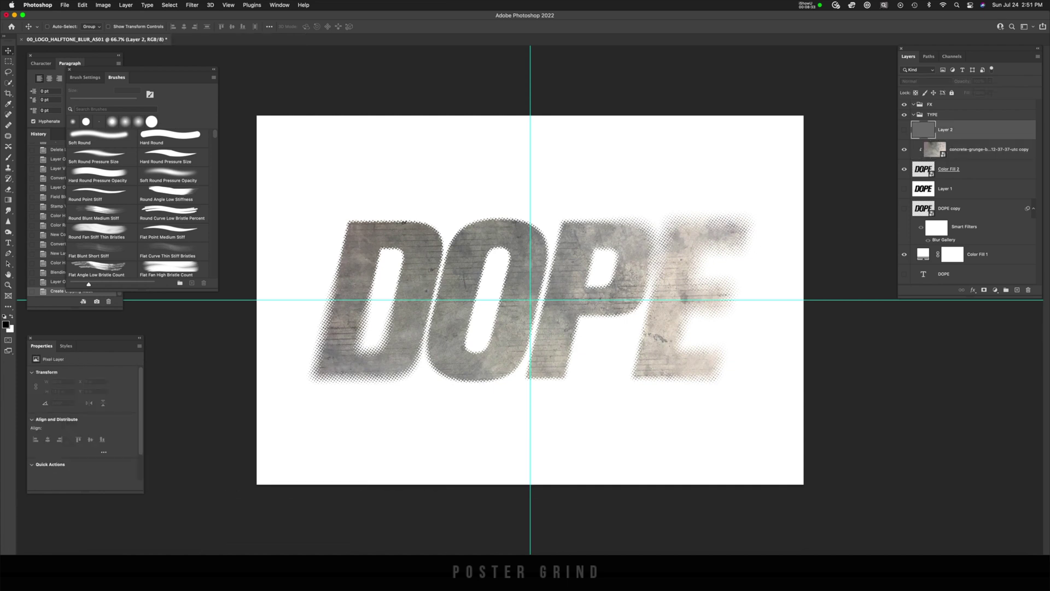
left_click(963, 150)
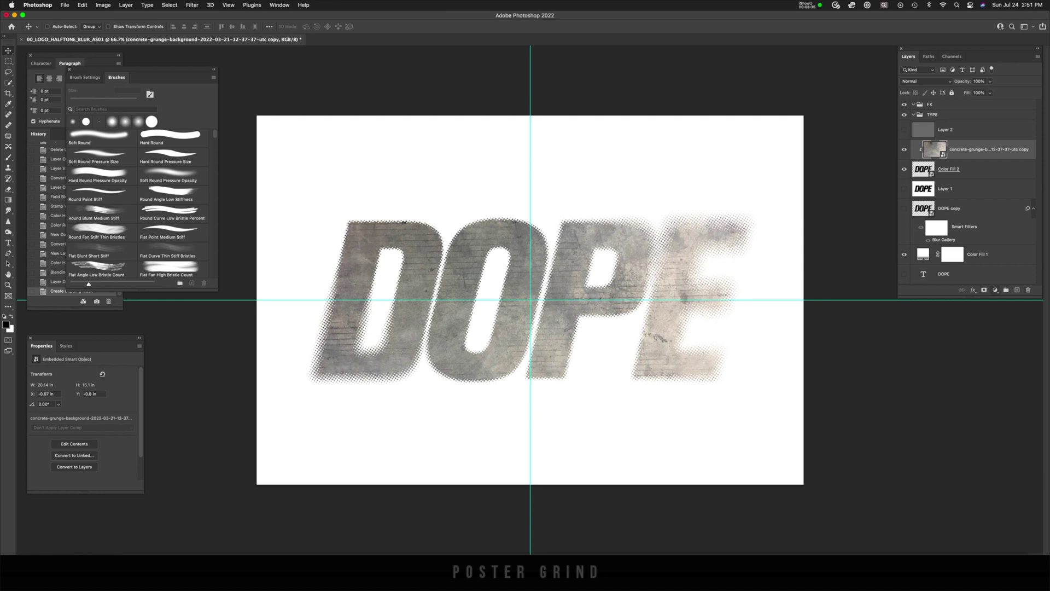
left_click(994, 290)
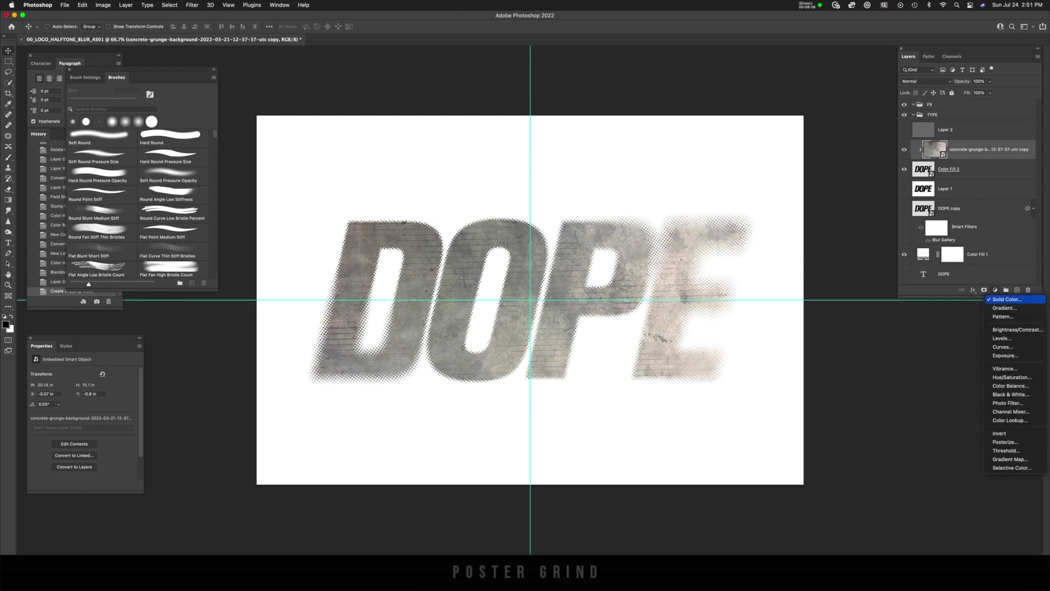
left_click(1007, 299)
left_click(201, 308)
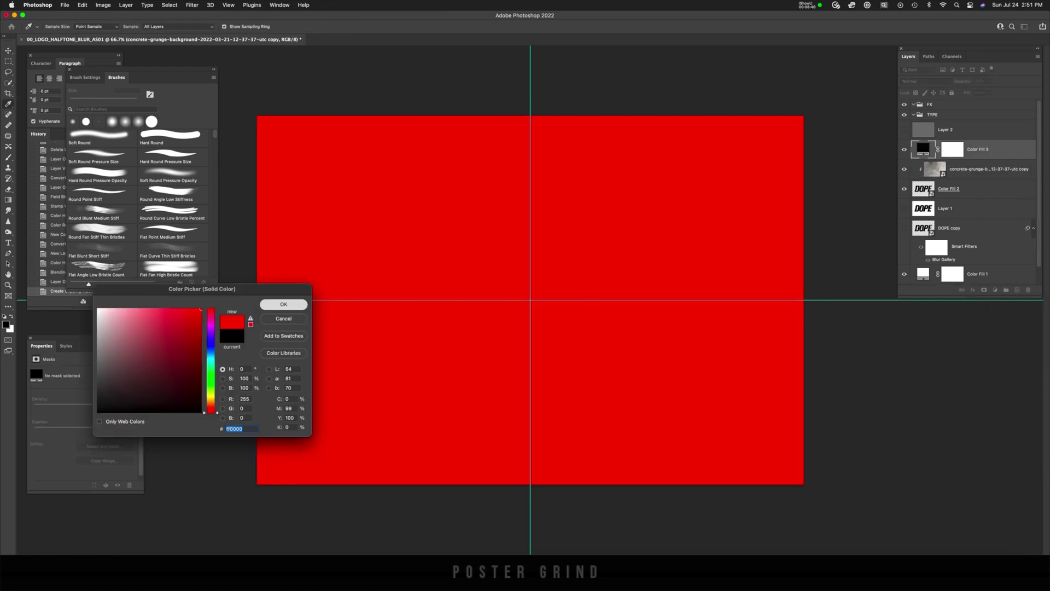
key("Return")
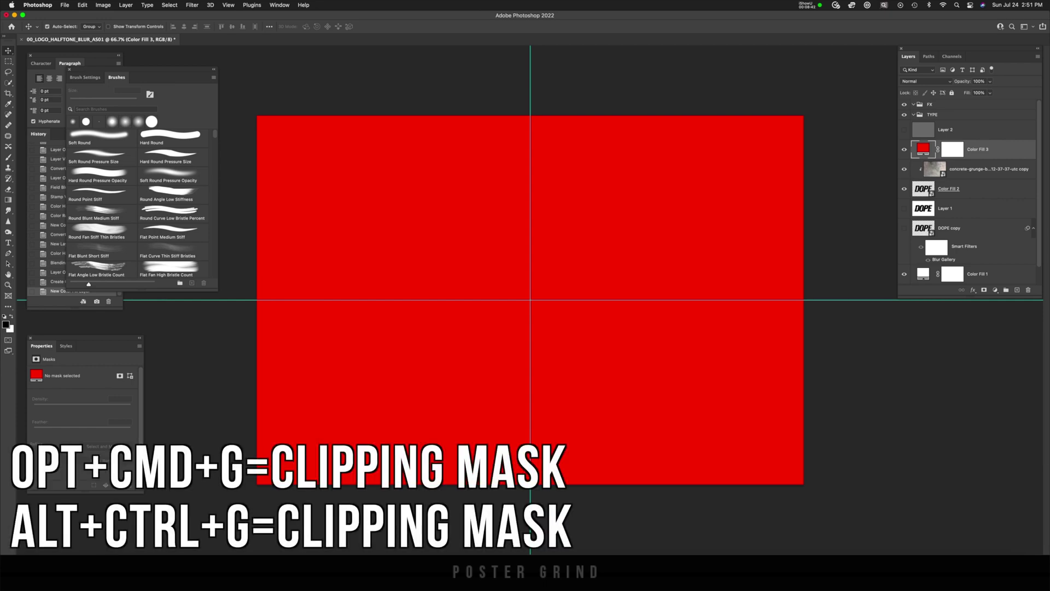
key("alt+super+g")
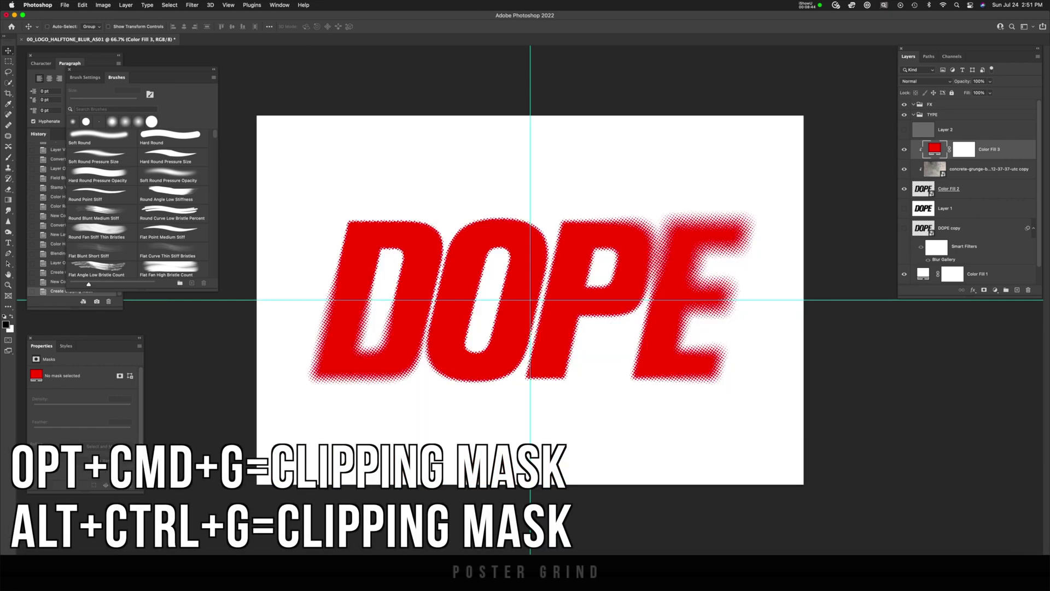
left_click(925, 81)
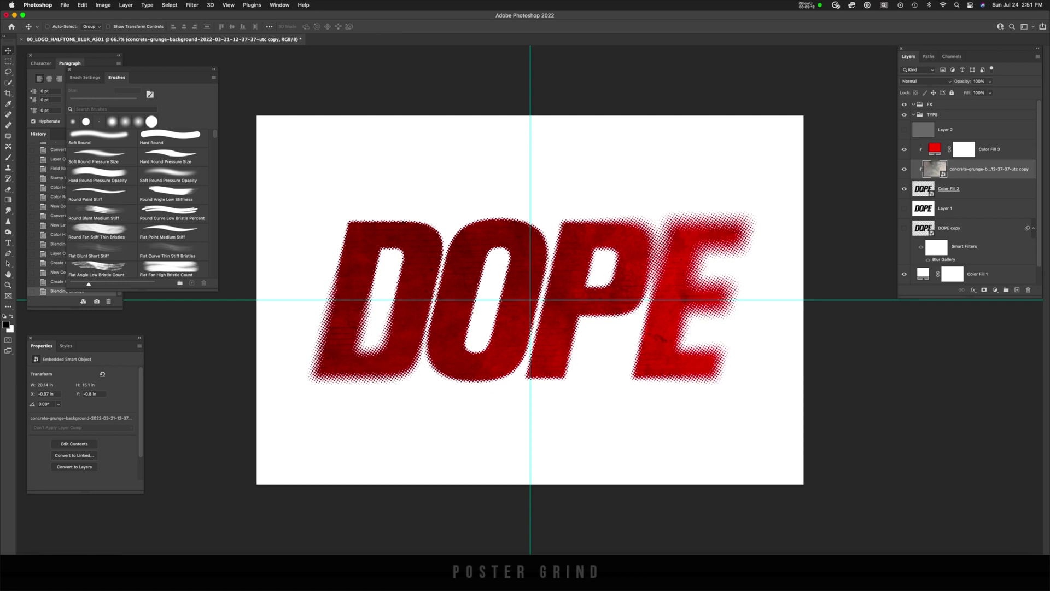
Step: Duplicate the concrete texture, place the unclipped copy below Color Fill 2, and clip the red fill to the lettering again
key("super+j")
key("super+alt+g")
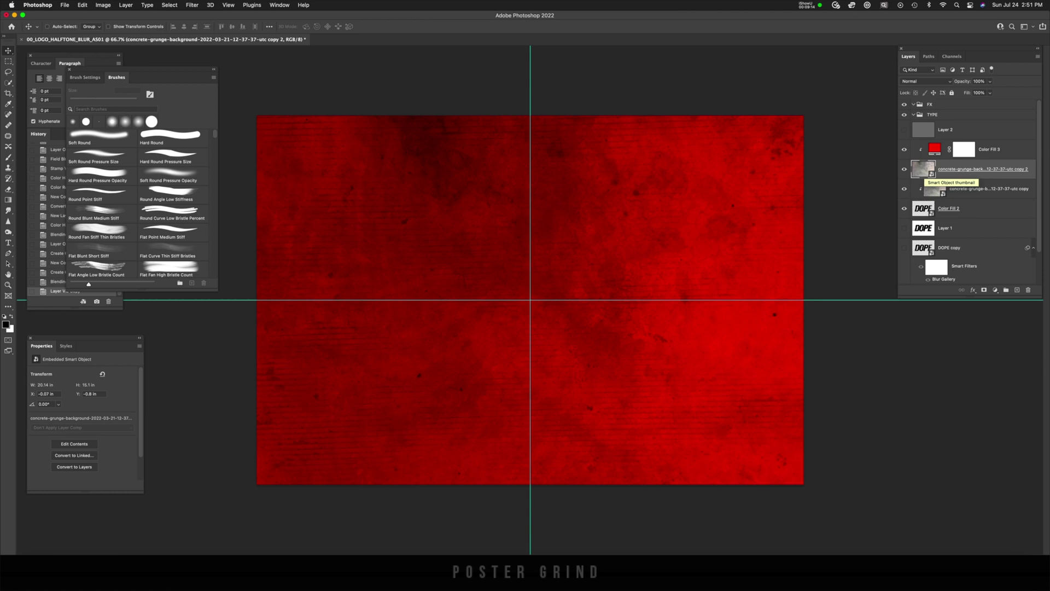
left_click_drag(973, 169, 973, 218)
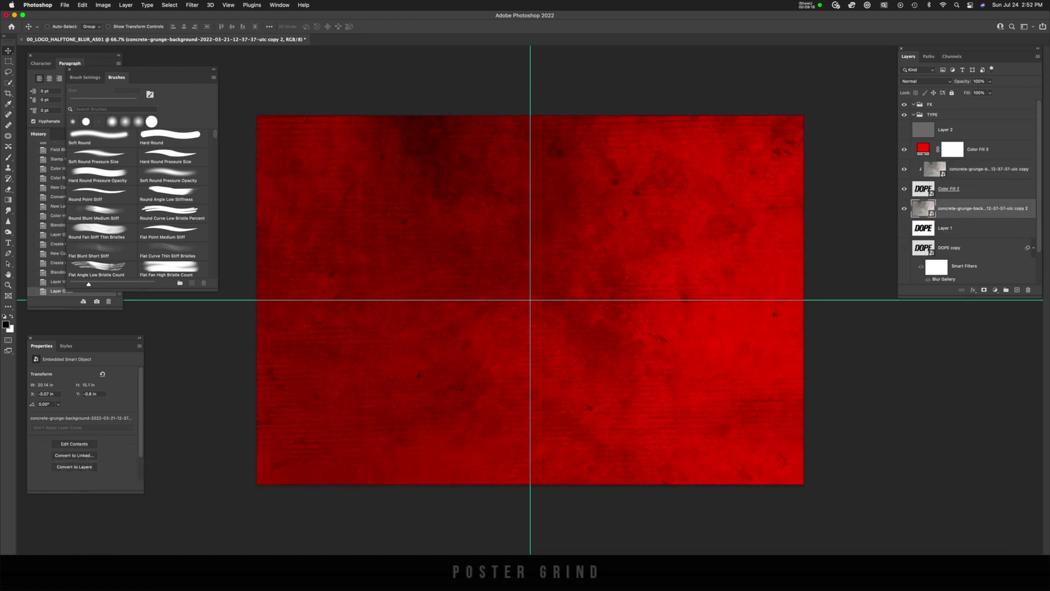
left_click(977, 149)
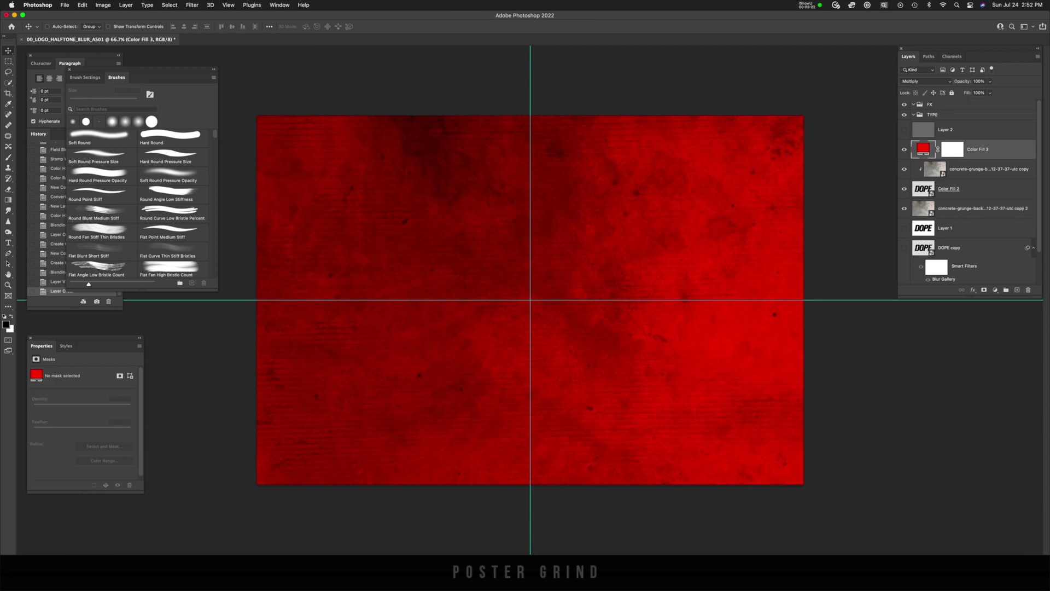
key("alt+super+g")
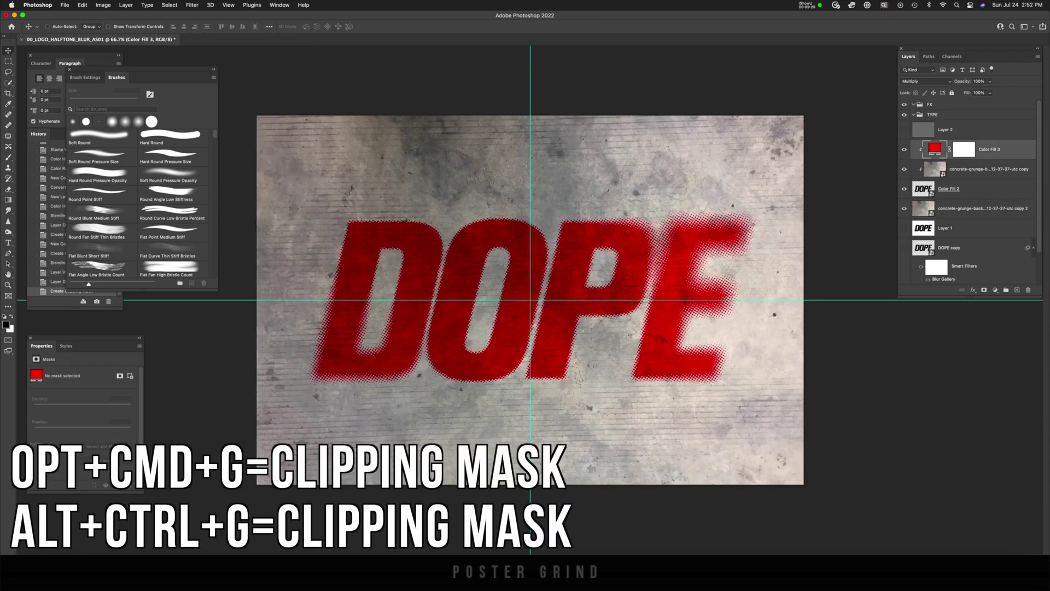
Step: Toggle the background concrete texture's visibility to compare the lettering with and without it
left_click(977, 208)
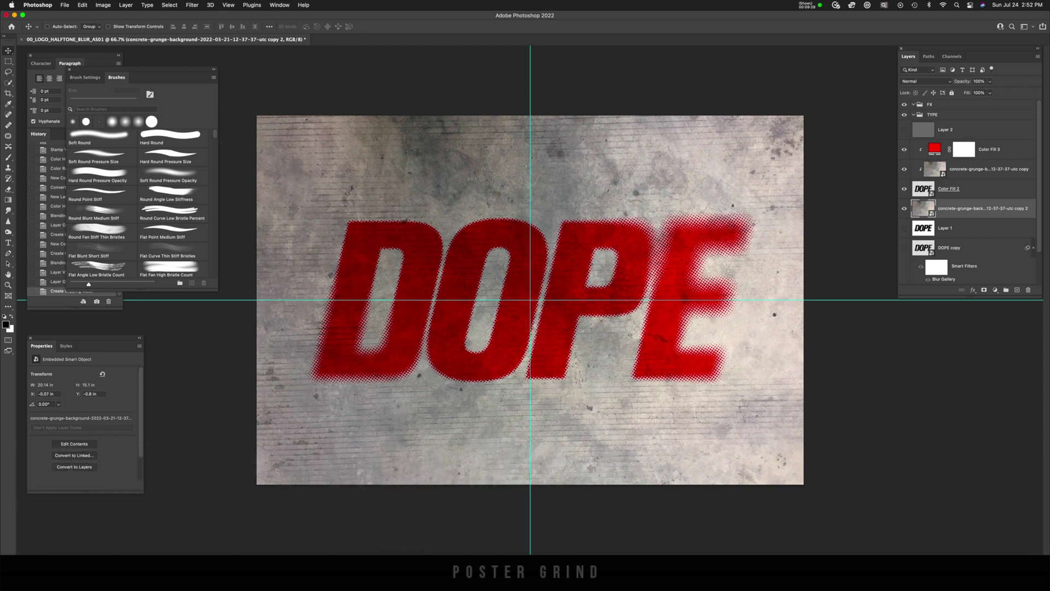
left_click(903, 208)
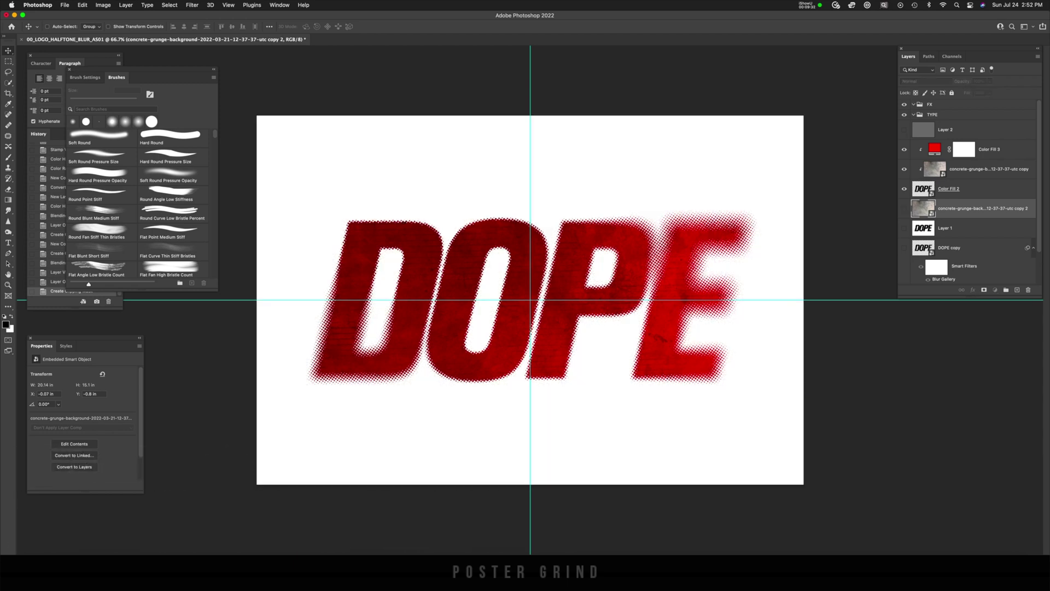
left_click(966, 188)
left_click(989, 149, "shift")
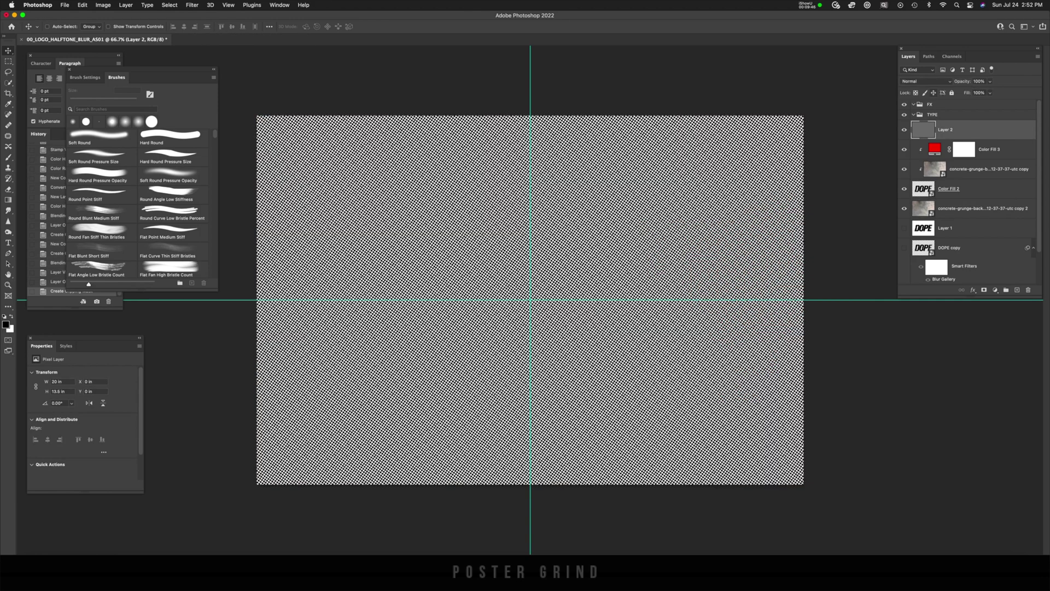
Step: Blend the halftone pattern on Layer 2 with Soft Light and reduce its fill to 23%
left_click(924, 81)
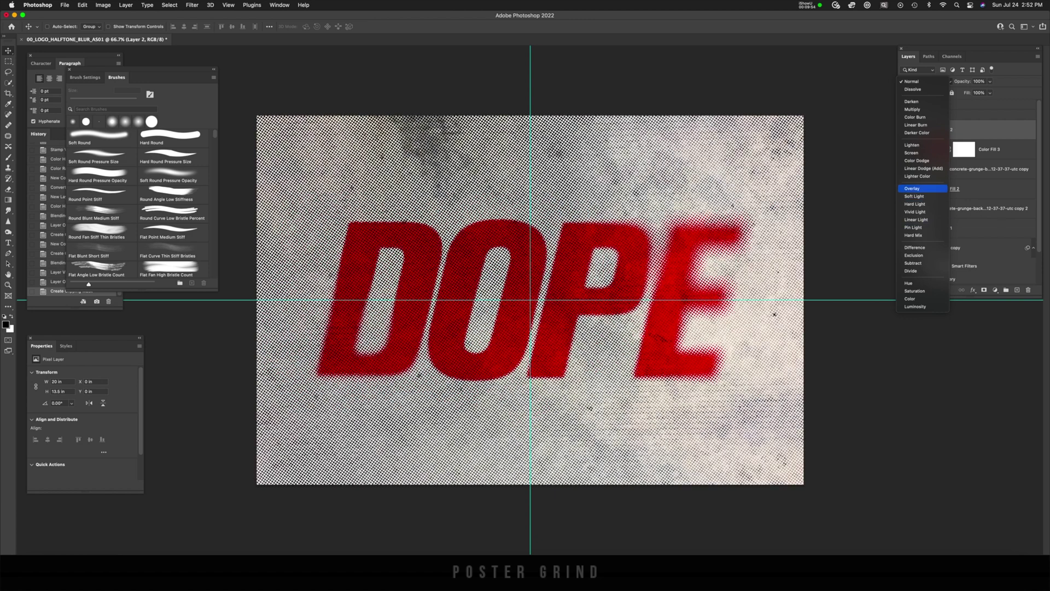
left_click(914, 196)
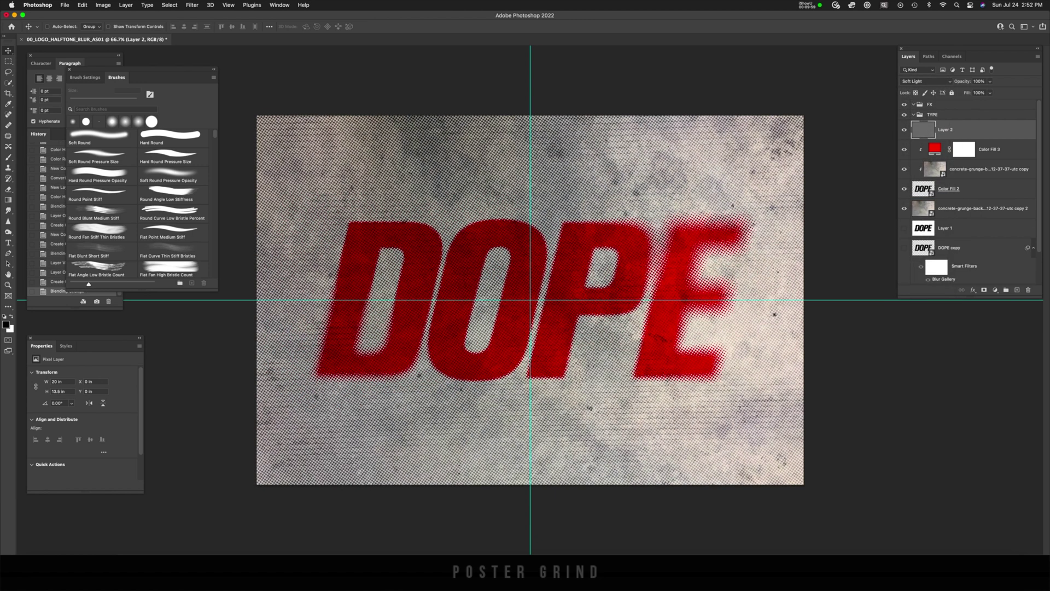
left_click(990, 92)
left_click_drag(991, 103, 960, 103)
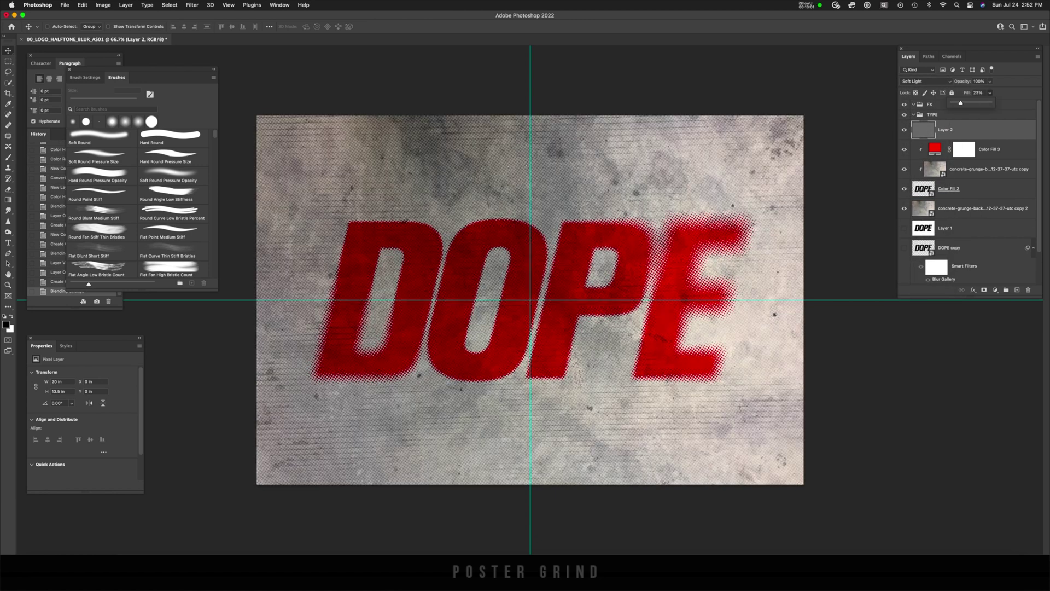
Step: Recolor the lettering's solid fill by shifting its hue through magenta to a crimson red
double_click(934, 149)
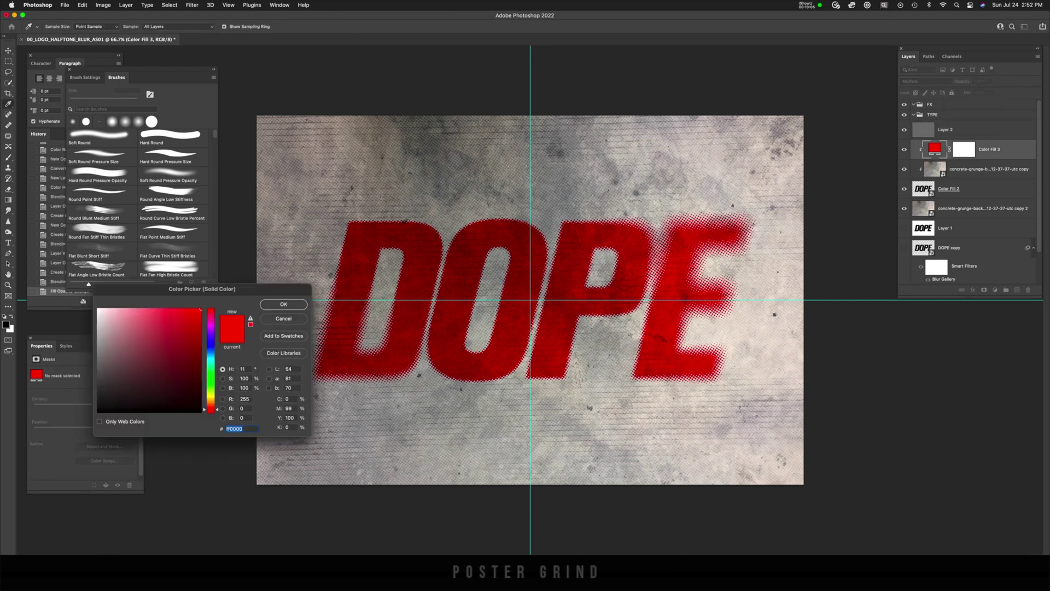
left_click_drag(211, 409, 211, 321)
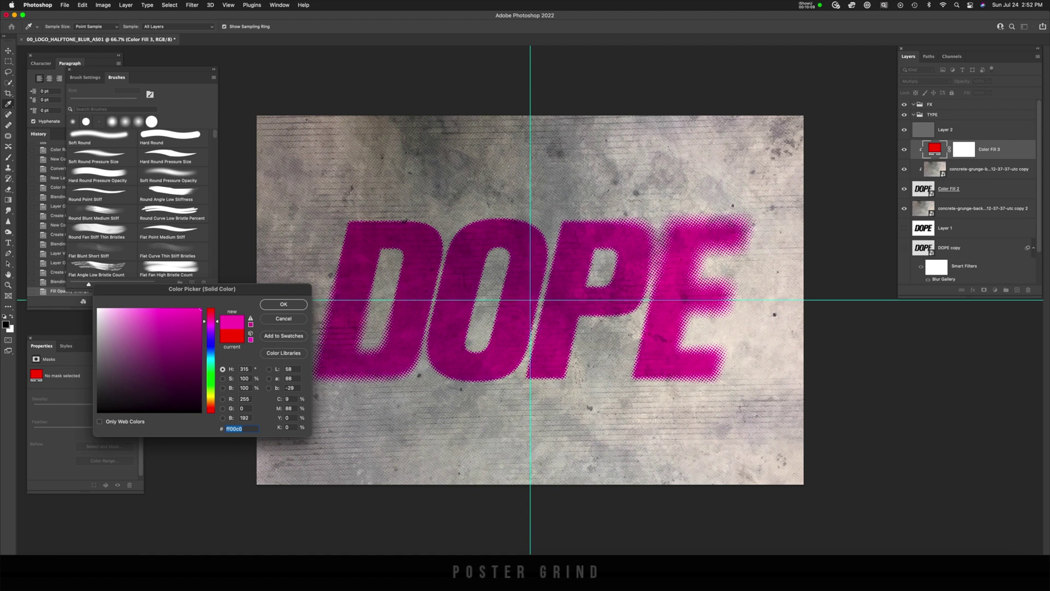
key("Escape")
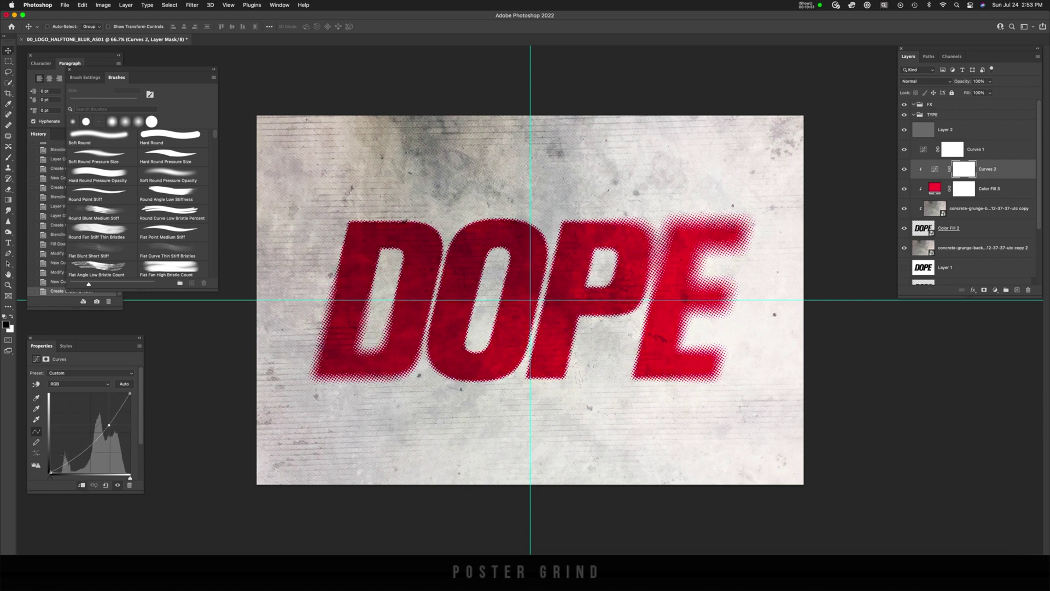
Step: Fine-tune the midpoint of the clipped Curves 2 adjustment and lower the fill of the halftone pattern layer to 15%
mouse_move(109, 424)
left_mouse_down()
mouse_move(121, 451)
mouse_move(110, 423)
left_mouse_up()
key("alt+]")
key("alt+]")
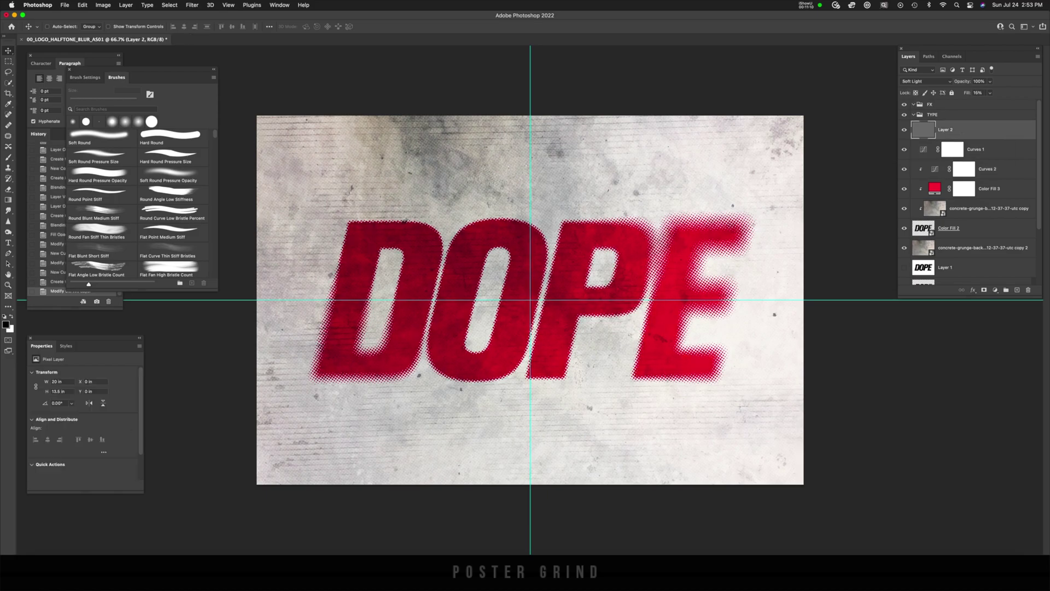
Step: Add a Gradient Map adjustment above the halftone pattern layer and open its gradient for editing
left_click(995, 290)
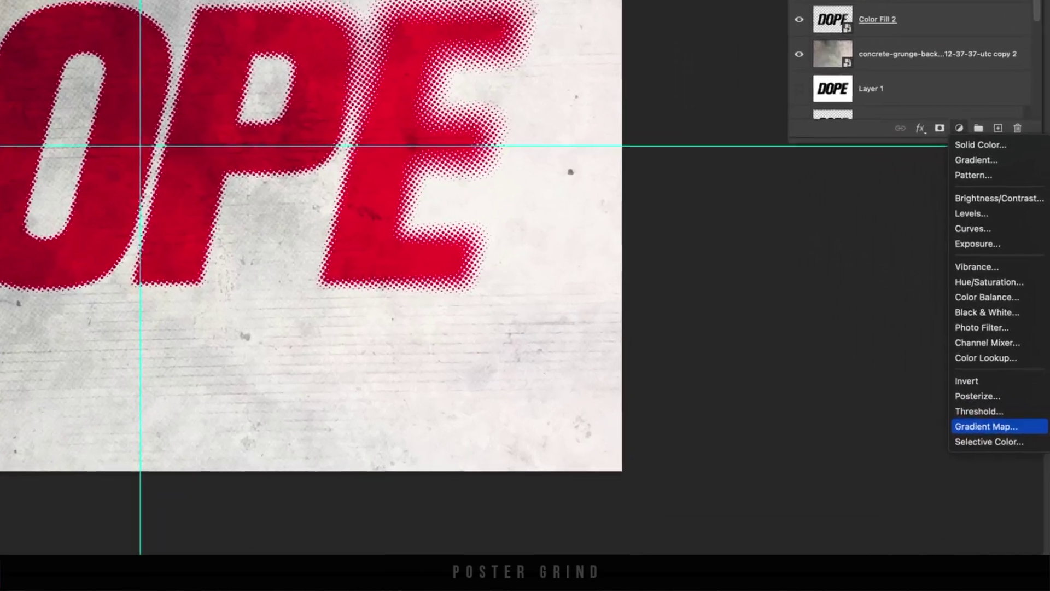
left_click(1010, 459)
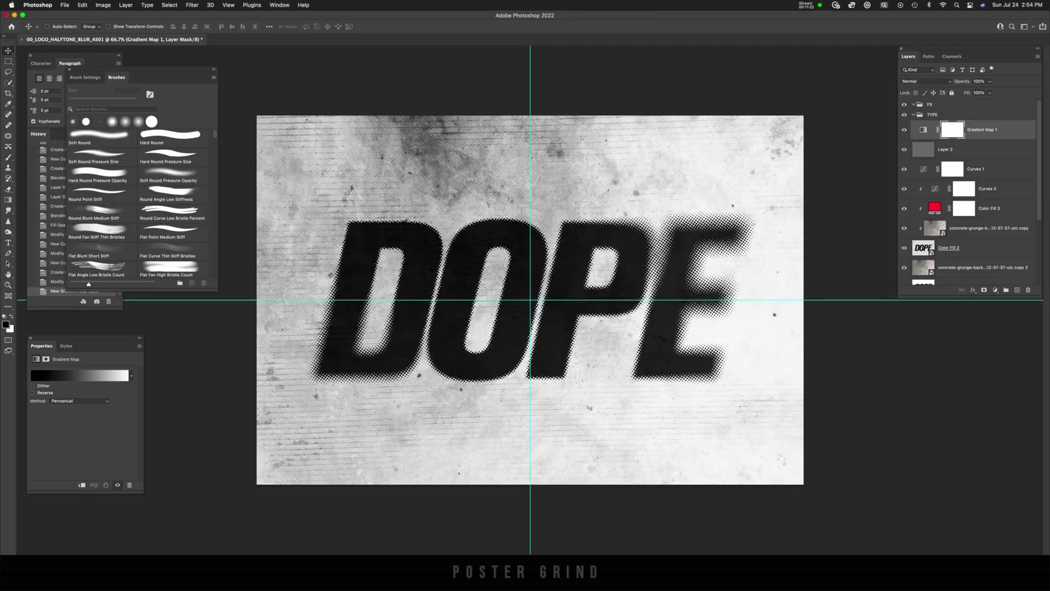
left_click(79, 375)
Step: Try various gradient presets on the Gradient Map, including Pink_06, Green_20 and Red_03
left_click(149, 82)
left_click(136, 121)
left_click(150, 134)
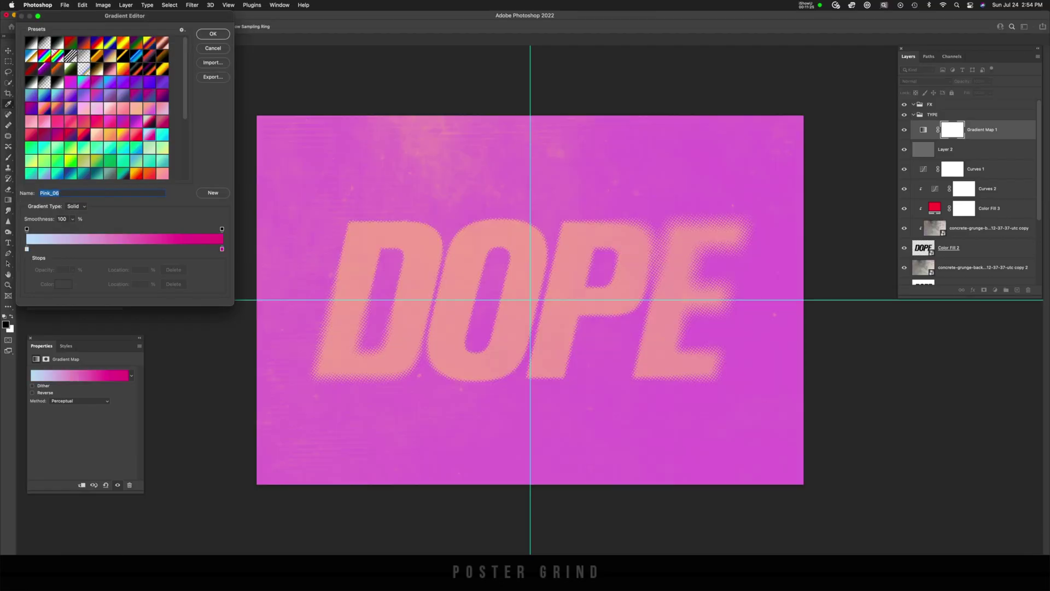
left_click(136, 147)
left_click(123, 160)
left_click(110, 161)
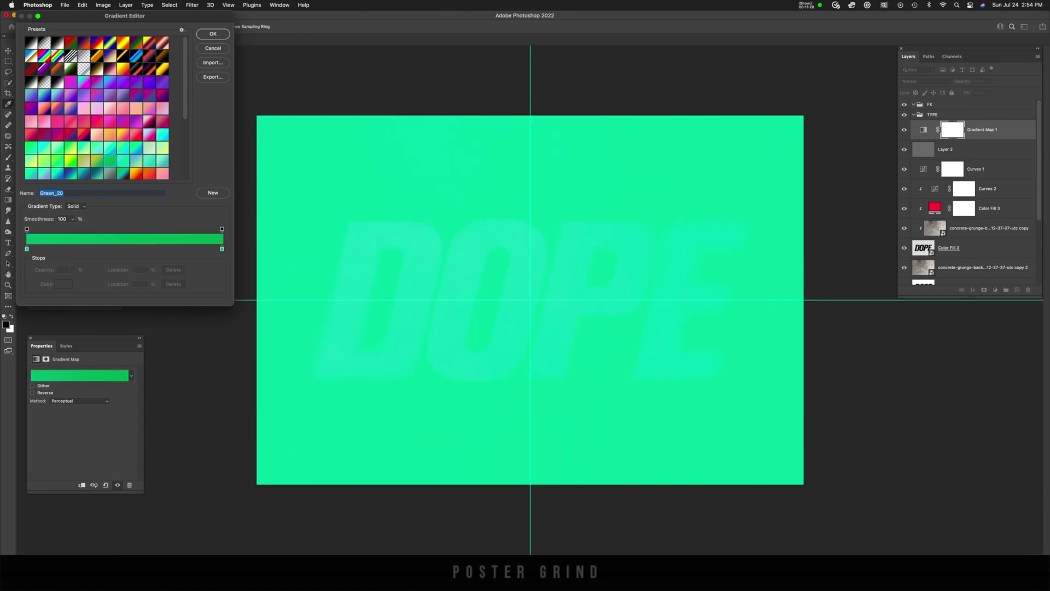
left_click(110, 147)
left_click(84, 134)
left_click(31, 134)
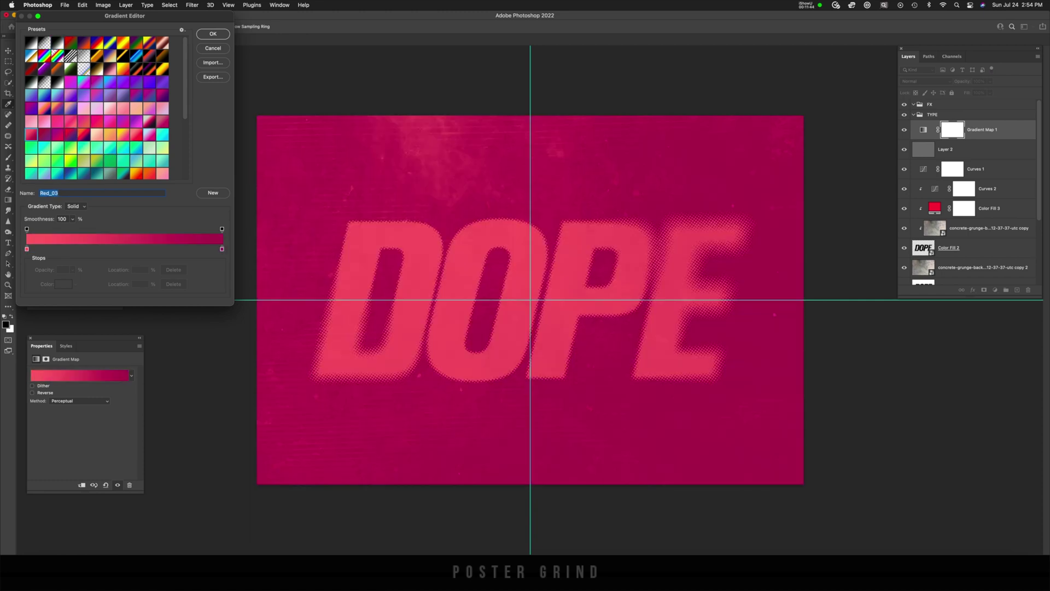